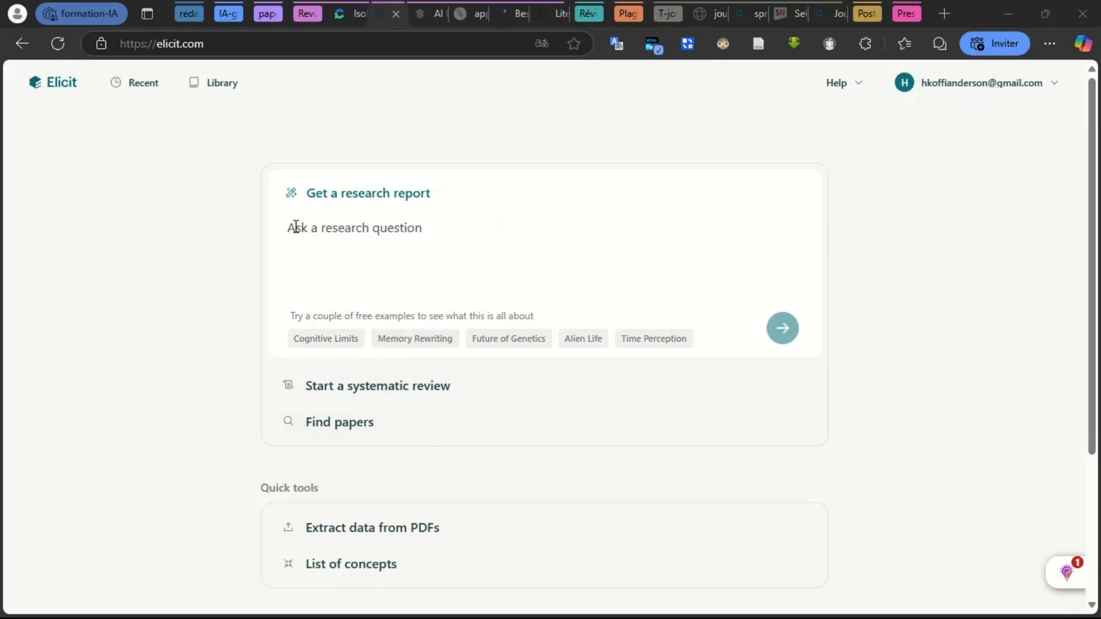
# Start a systematic review with the research question "Est-ce que les microplastiques sont degradable par les microorganisme ?".
pyautogui.click(338, 395)
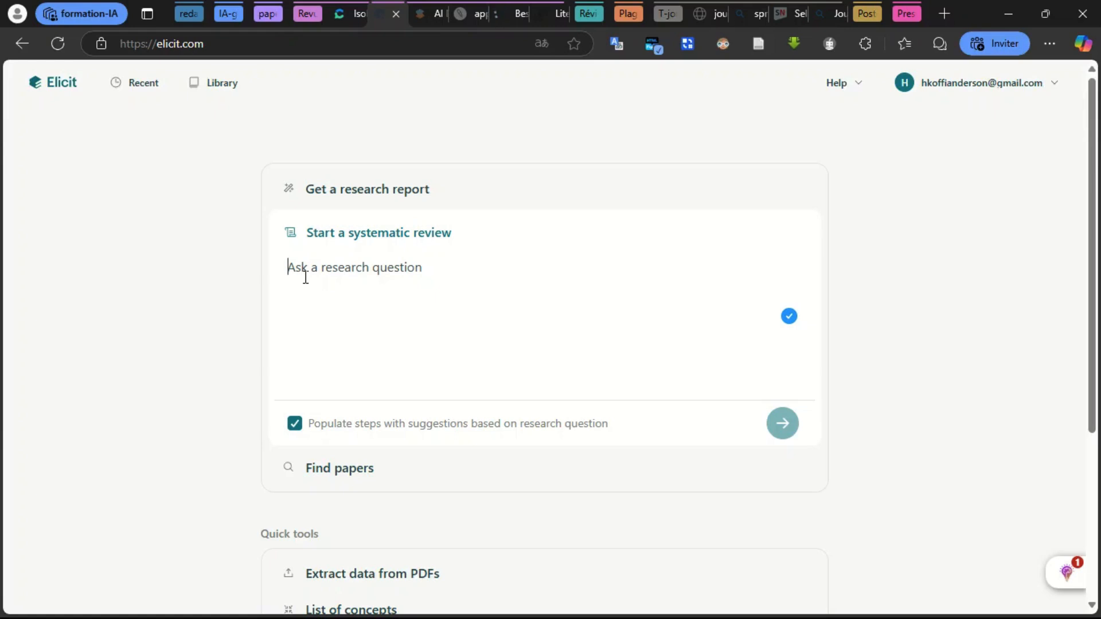
pyautogui.press('shift')
pyautogui.write('E')
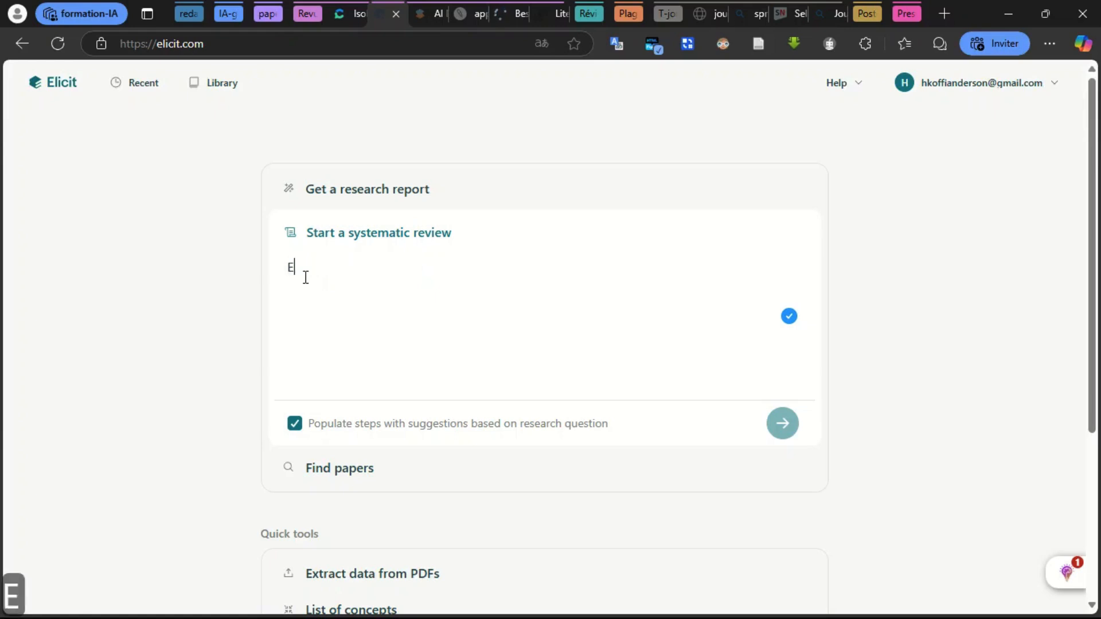
pyautogui.write('st-ce qu')
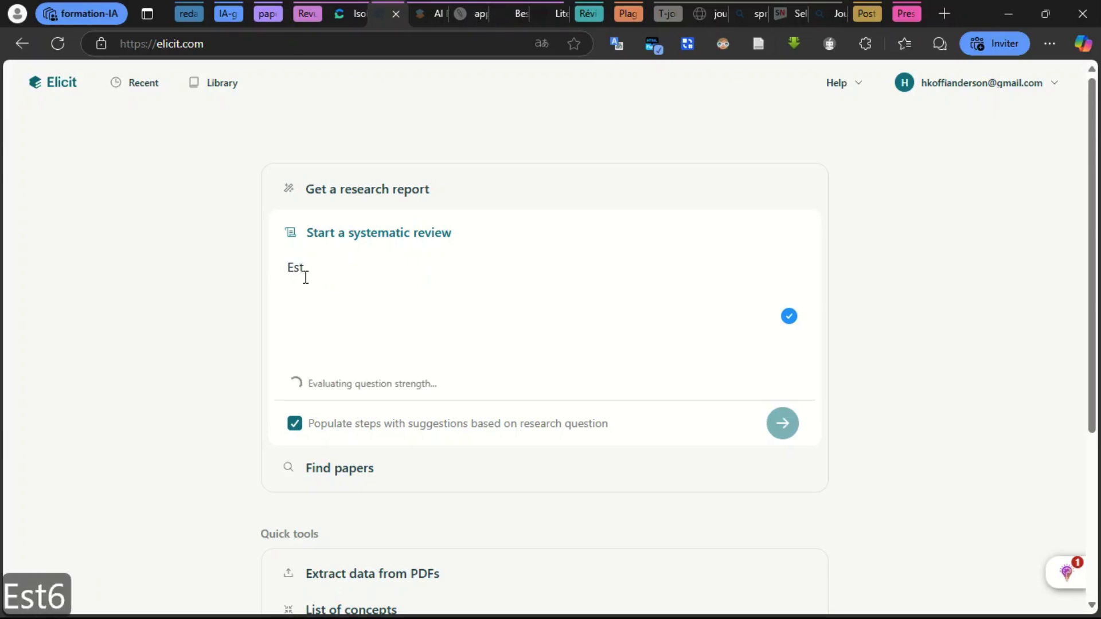
pyautogui.write('e less')
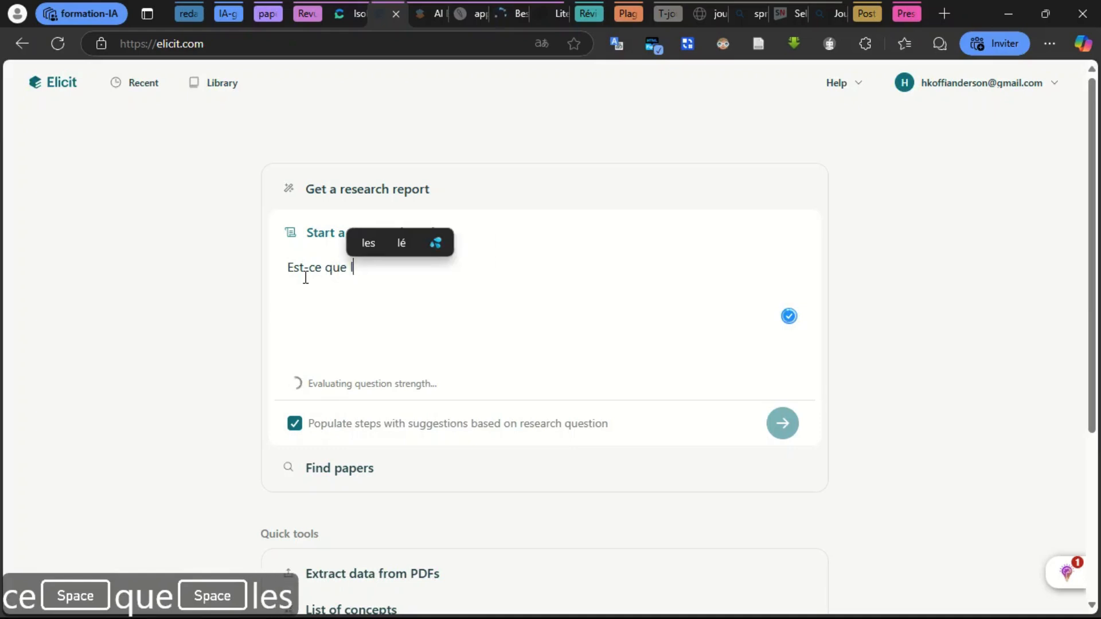
pyautogui.press('BackSpace')
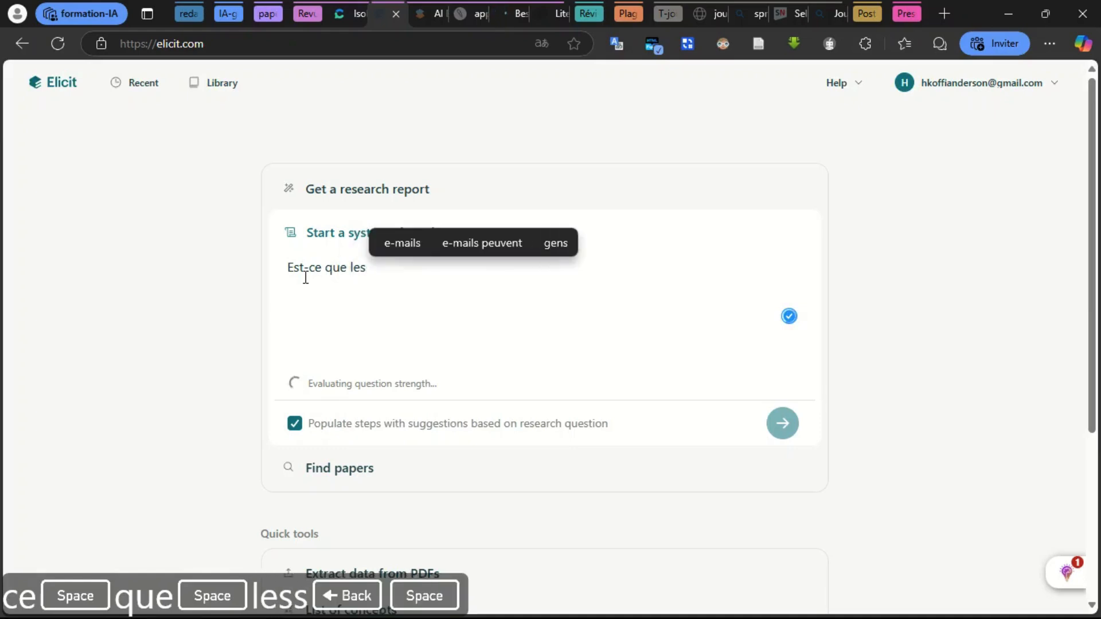
pyautogui.hotkey('ctrl', 'alt', 's')
pyautogui.write('microplastiques sont degradable par les microo')
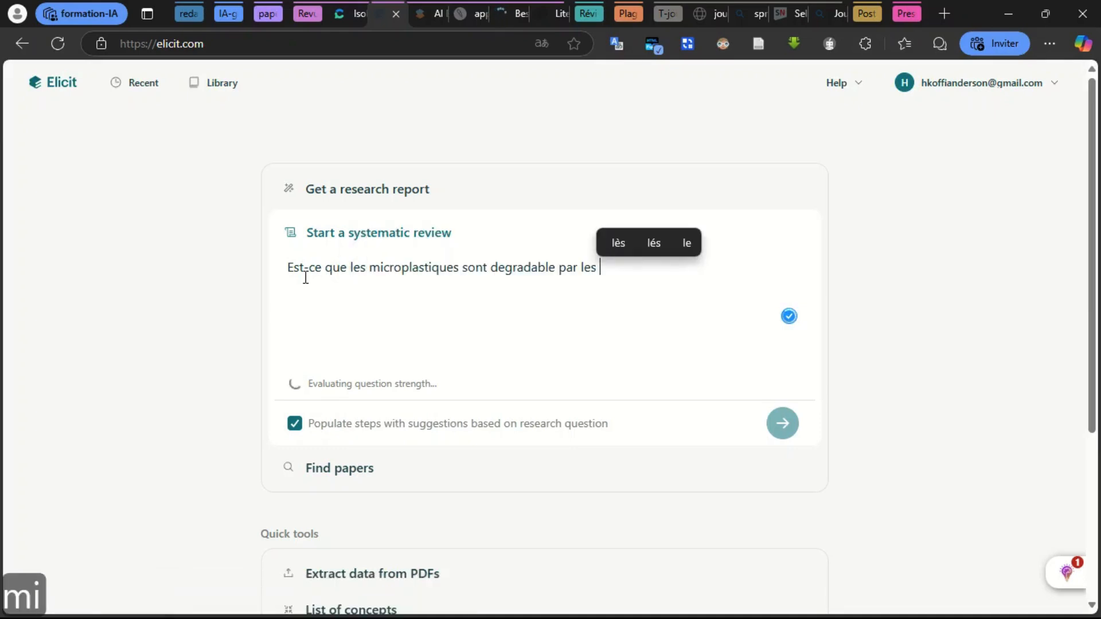
pyautogui.write('rg')
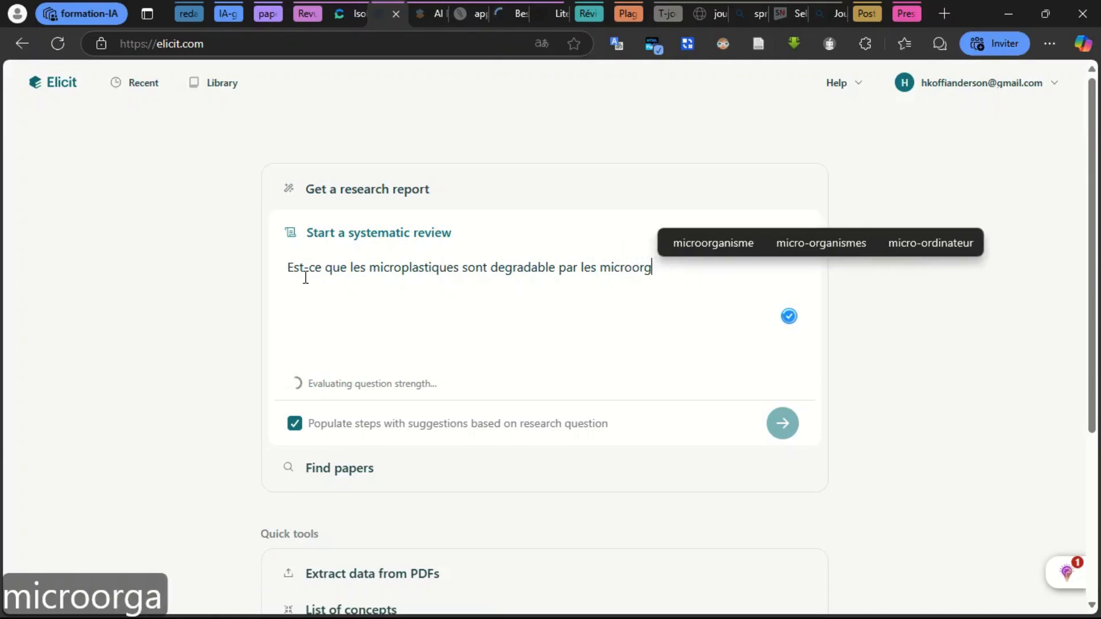
pyautogui.write('anisme ?')
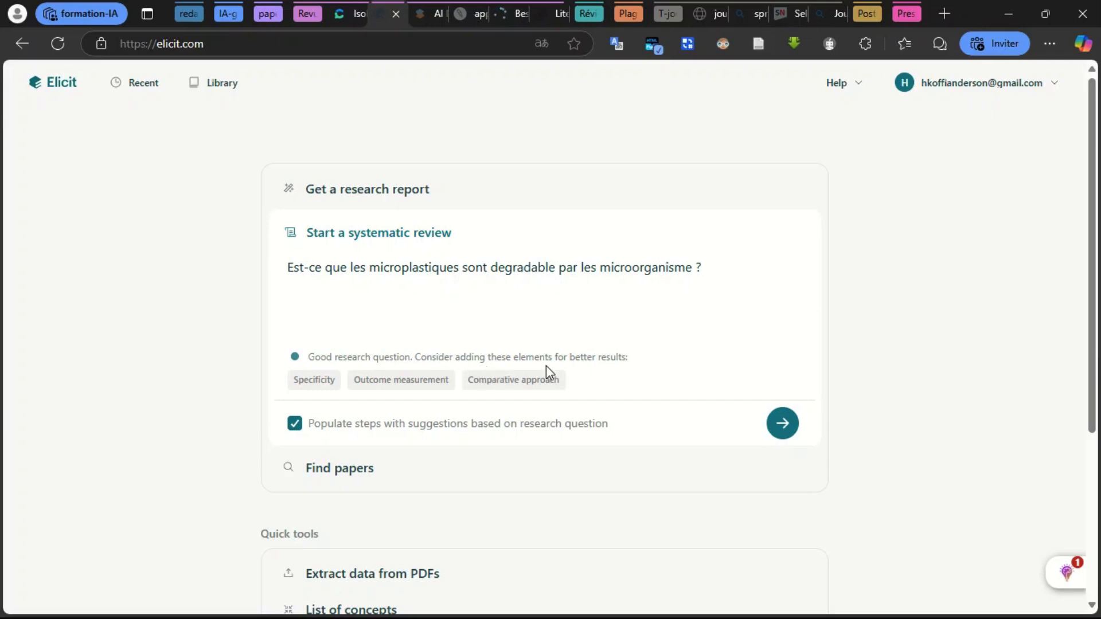
# Rewrite the research question with the suggested "Comparative approach" wording and create the review.
pyautogui.click(498, 384)
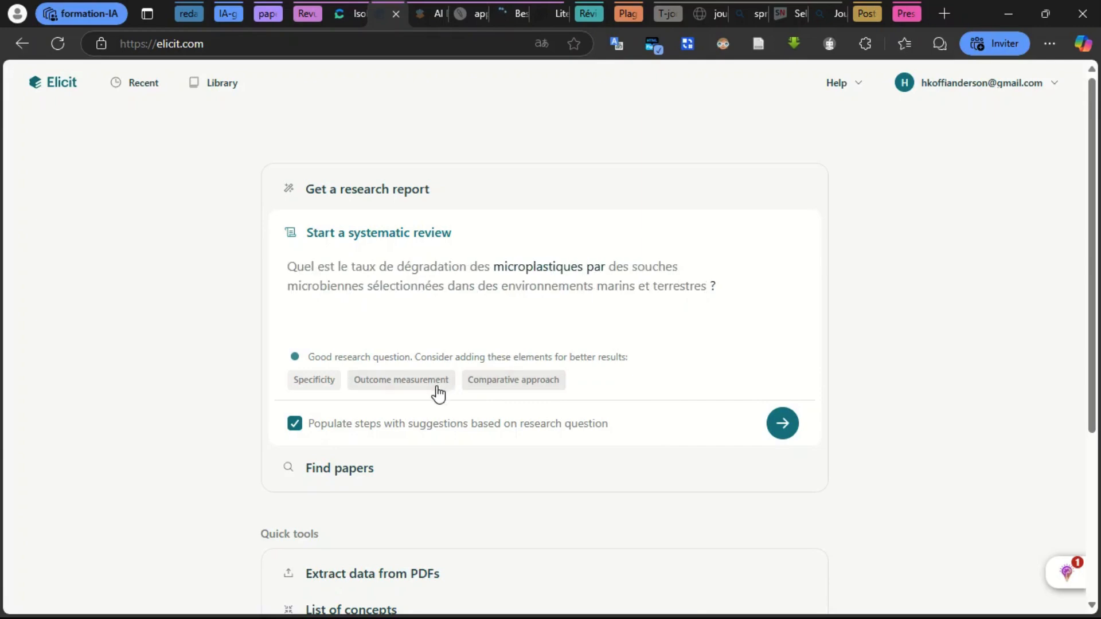
pyautogui.click(502, 385)
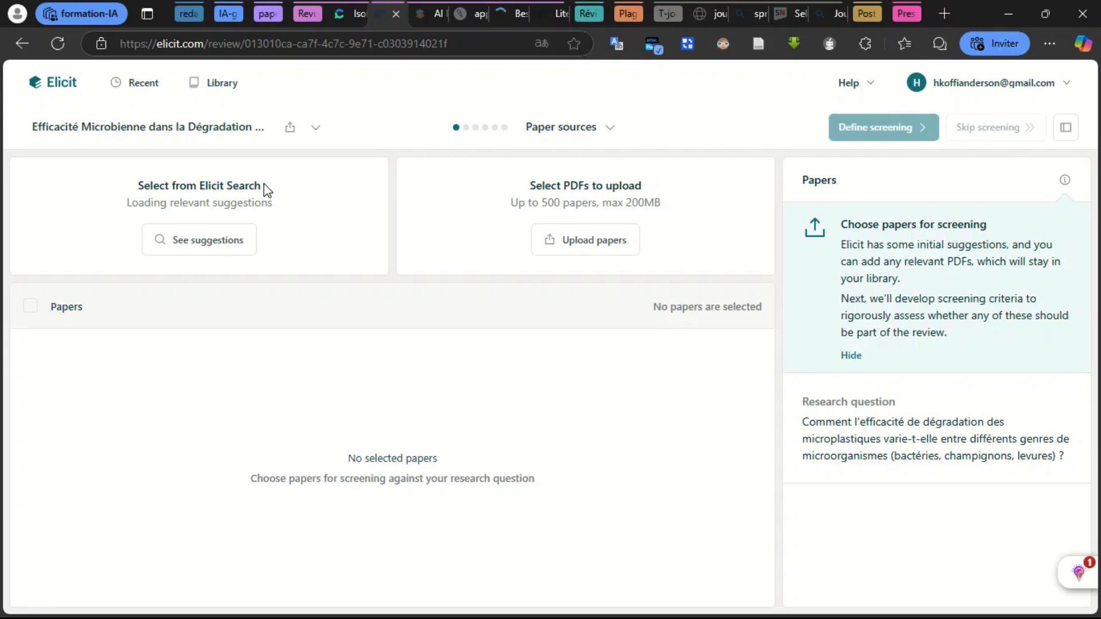
# Browse the suggested papers from Elicit Search and add all 500 of them to the review.
pyautogui.click(179, 245)
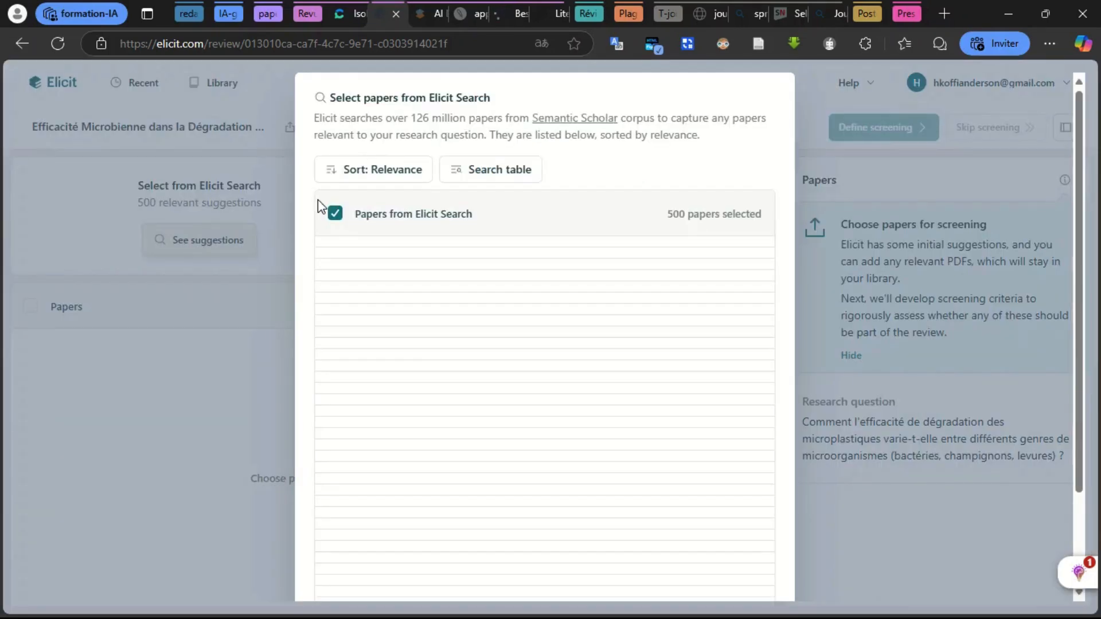
pyautogui.press('Escape')
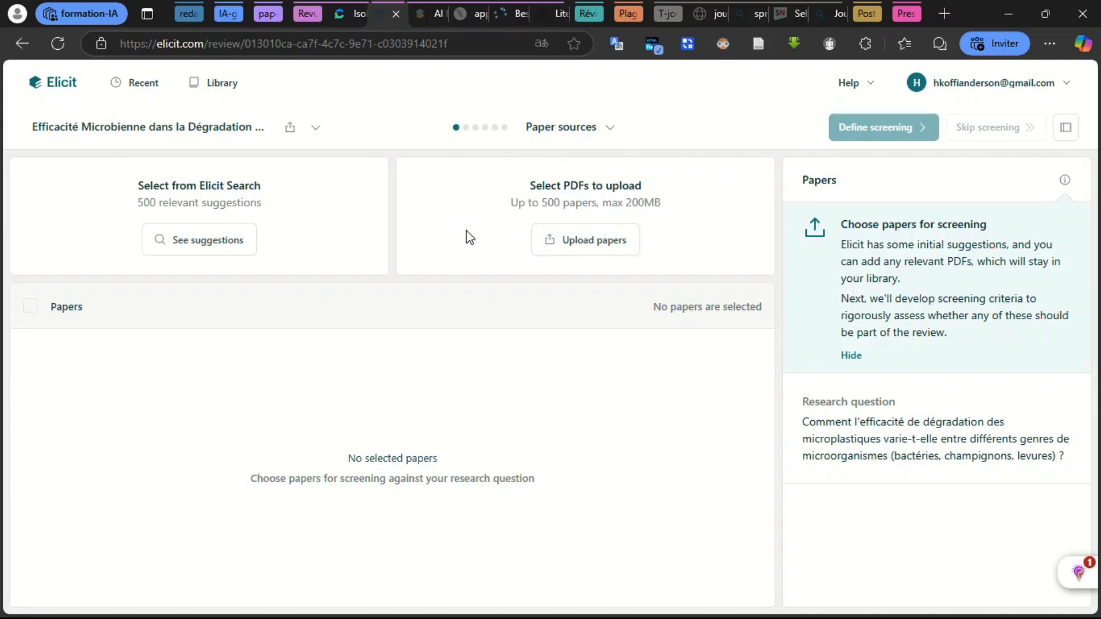
pyautogui.hotkey('ctrl', 'alt', 's')
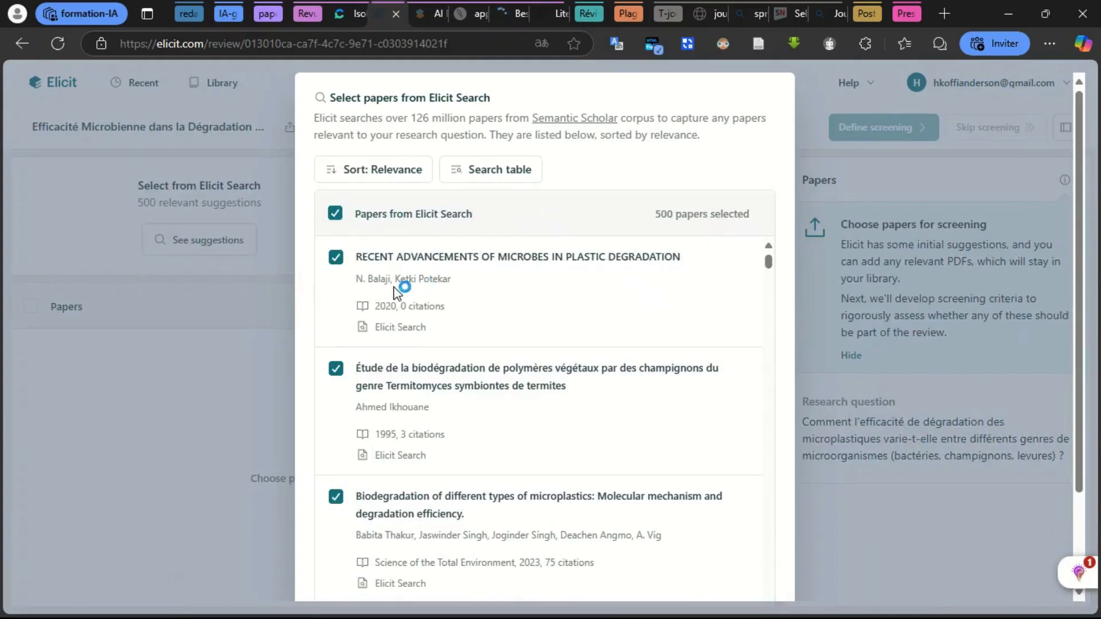
pyautogui.scroll(-3, 459, 269)
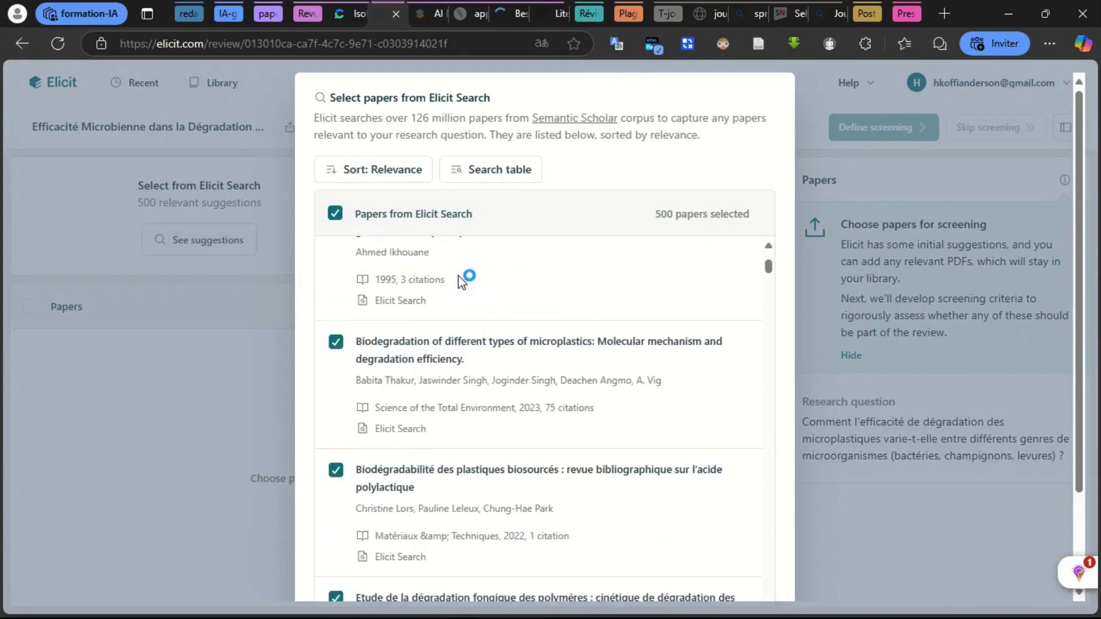
pyautogui.scroll(-10, 462, 281)
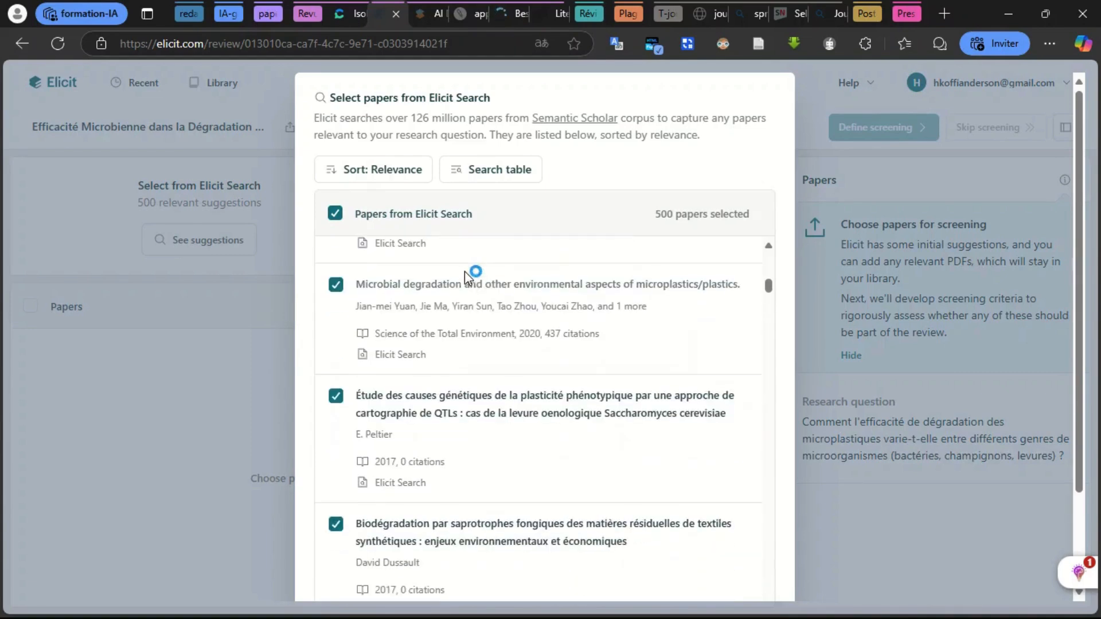
pyautogui.scroll(-10, 464, 272)
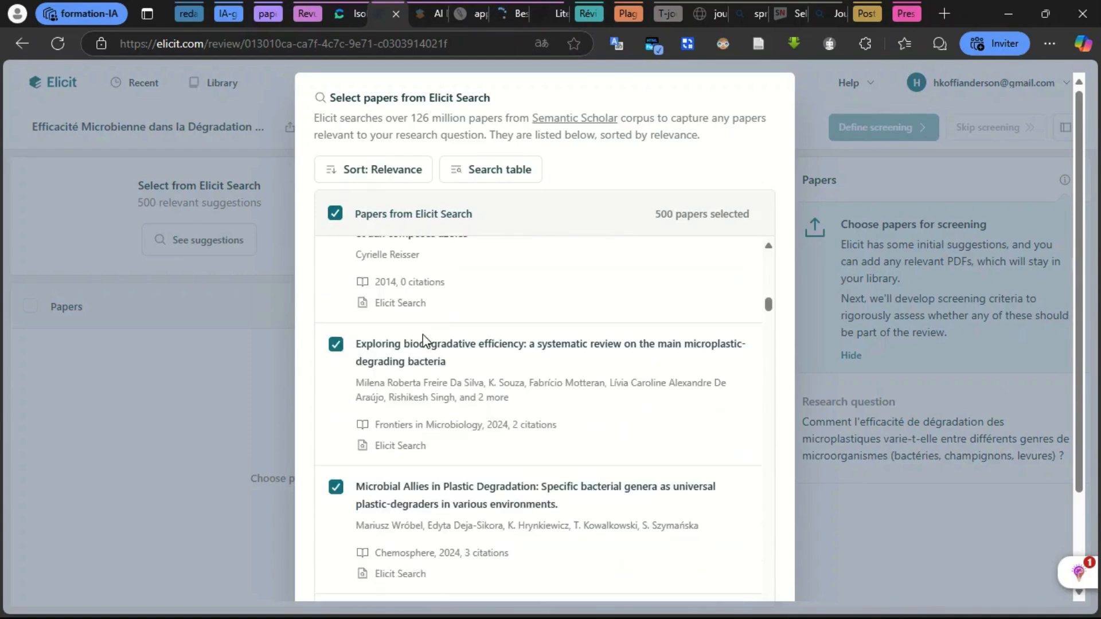
pyautogui.scroll(6, 423, 338)
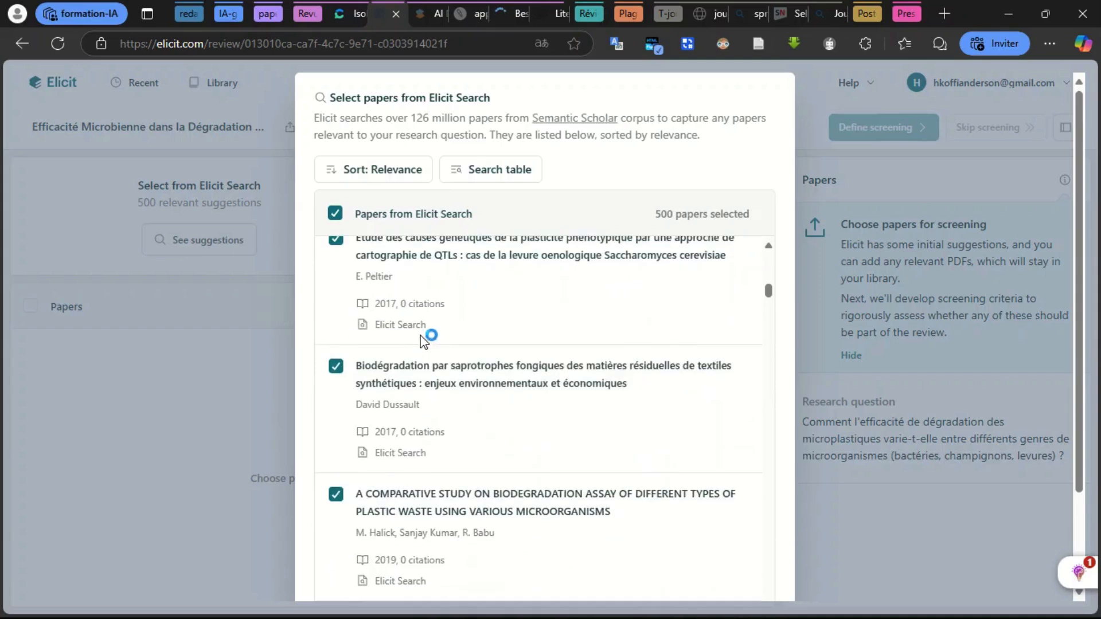
pyautogui.scroll(4, 424, 341)
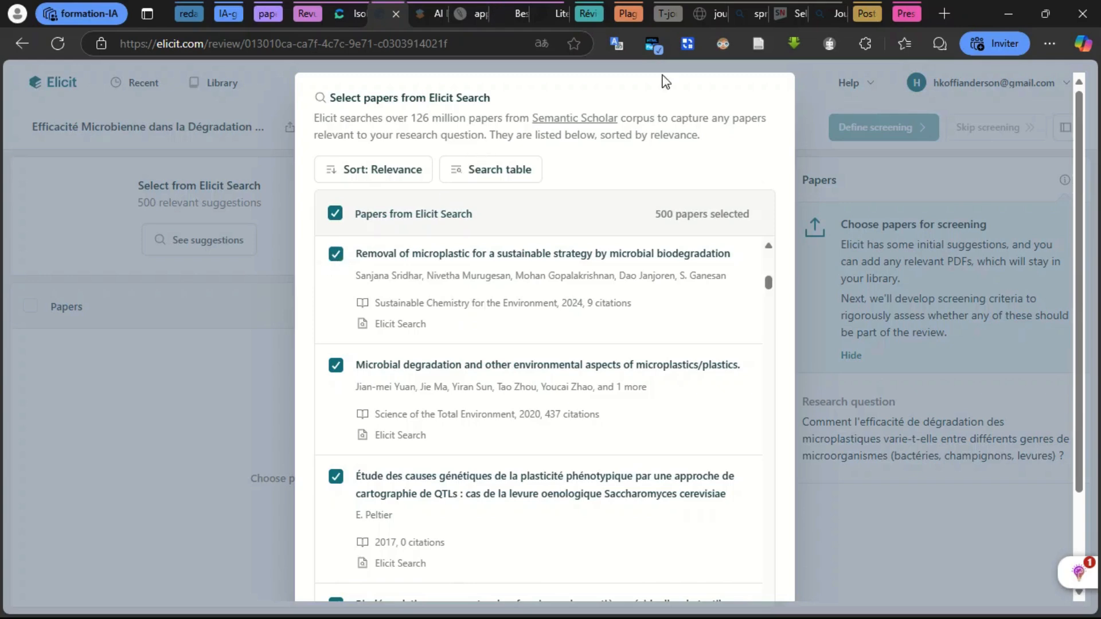
pyautogui.scroll(-2, 766, 165)
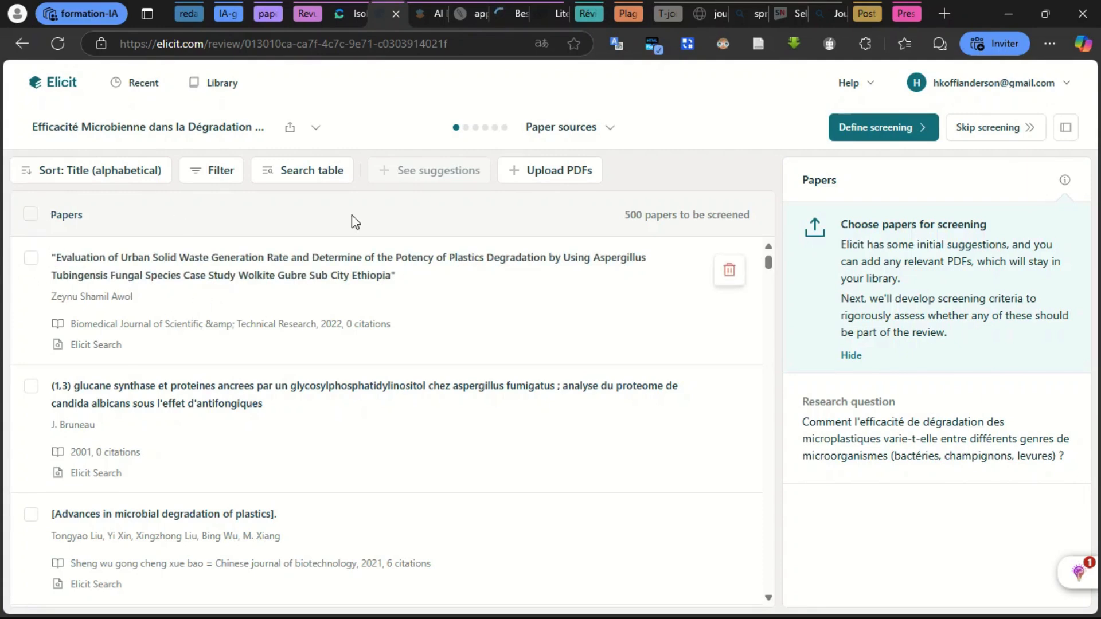
# Select all the papers in the review list and proceed to defining the screening criteria.
pyautogui.click(31, 217)
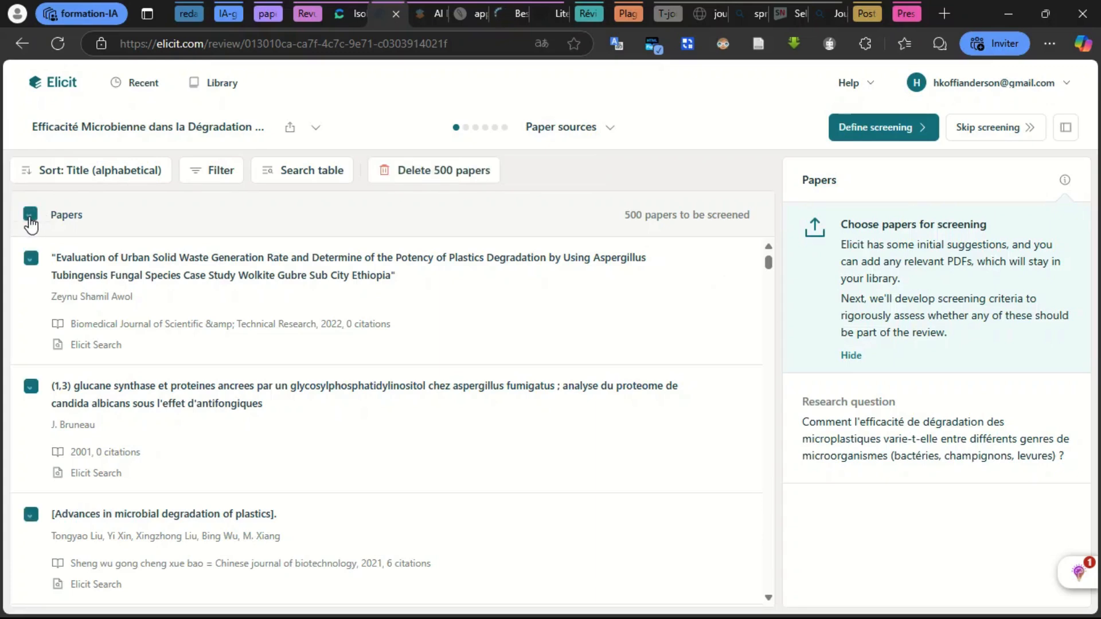
pyautogui.scroll(-1, 745, 309)
pyautogui.scroll(-1, 750, 321)
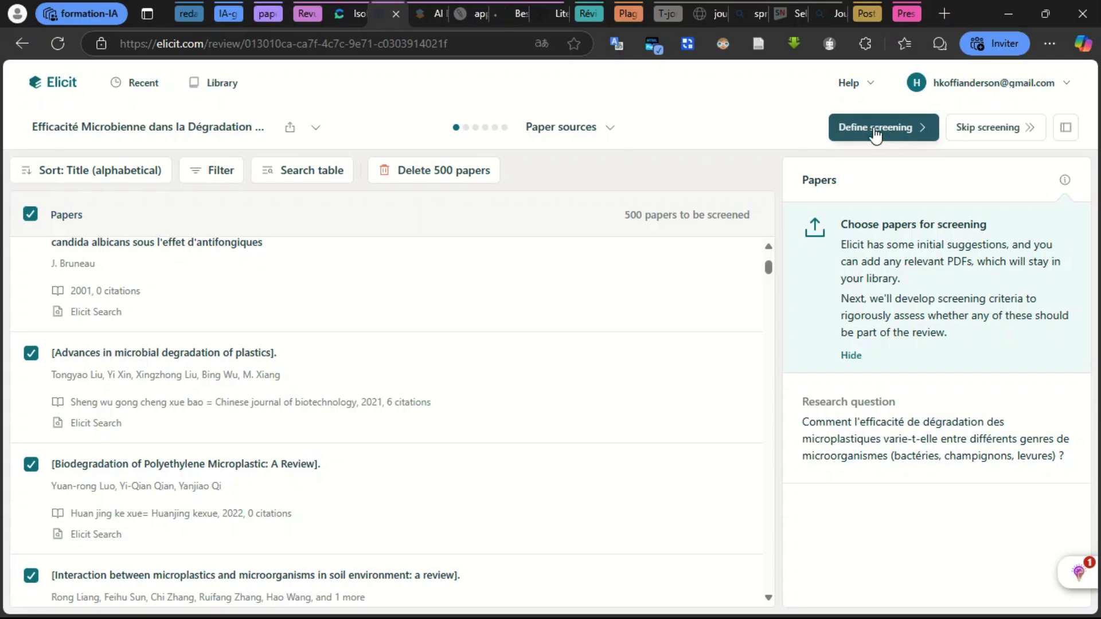
pyautogui.click(831, 137)
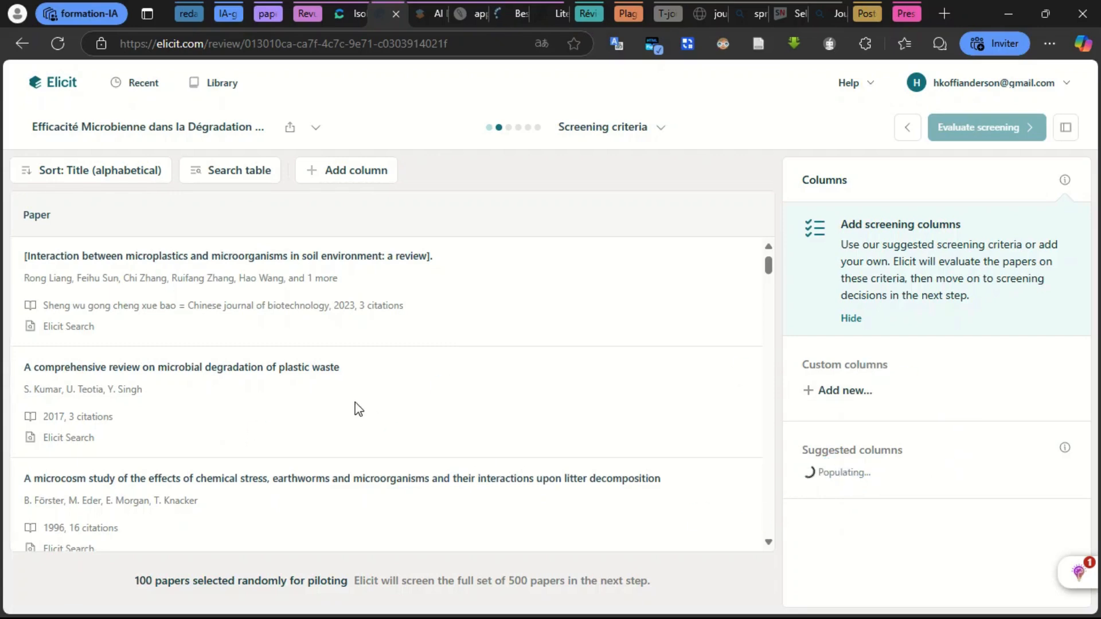
# Examine the pilot papers and the suggested screening columns for the review.
pyautogui.scroll(-6, 358, 405)
pyautogui.scroll(-1, 290, 470)
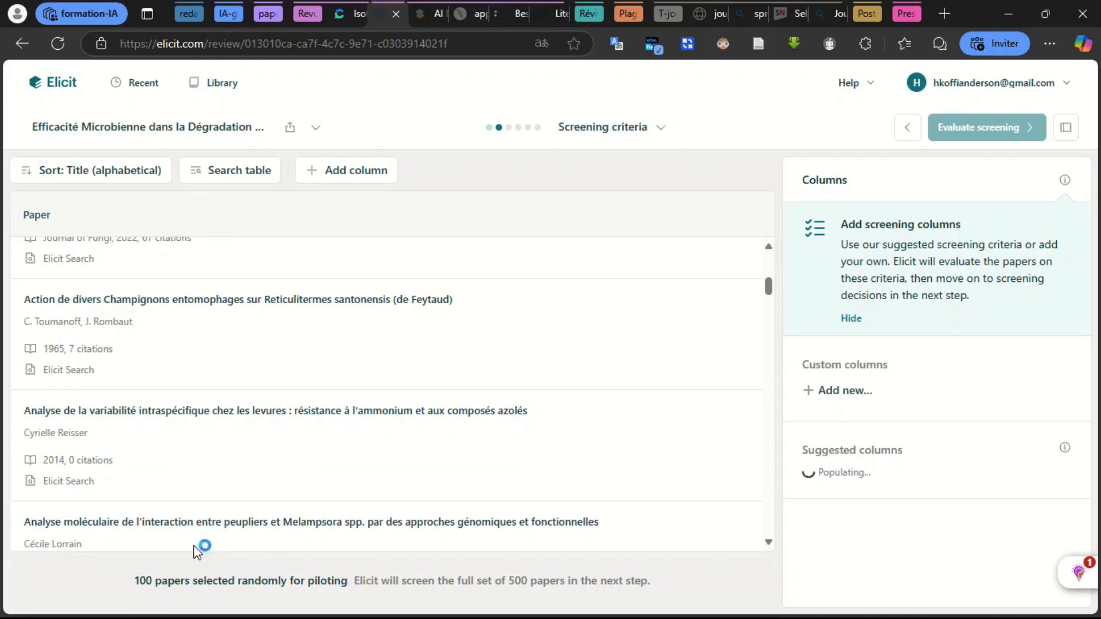
pyautogui.scroll(-1, 118, 422)
pyautogui.scroll(6, 116, 421)
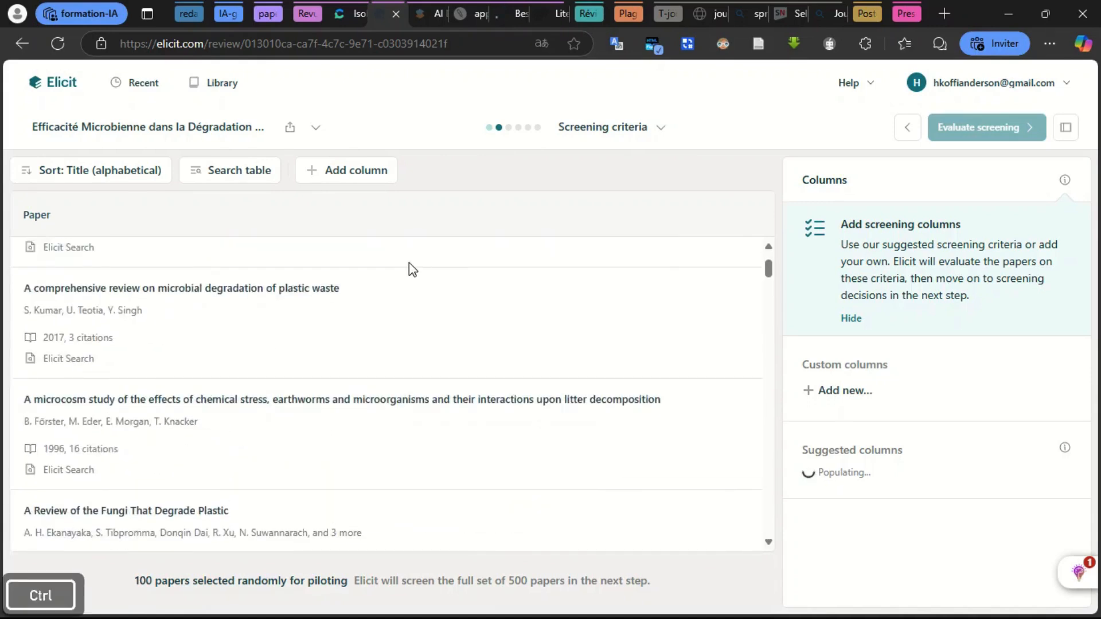
pyautogui.hotkey('ctrl', 'alt', 's')
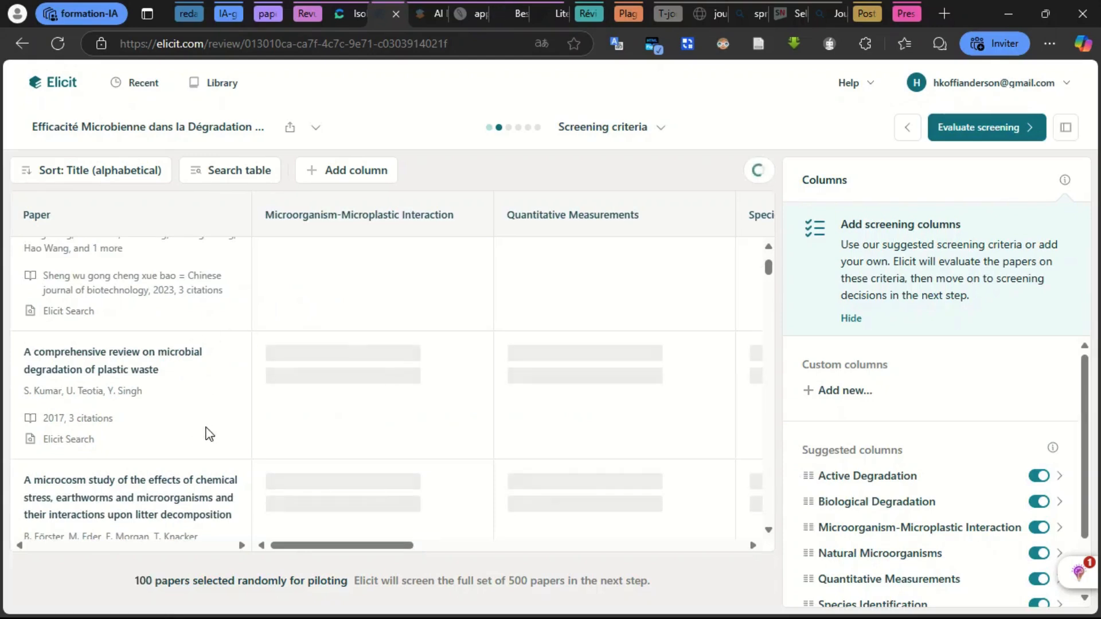
pyautogui.scroll(2, 212, 421)
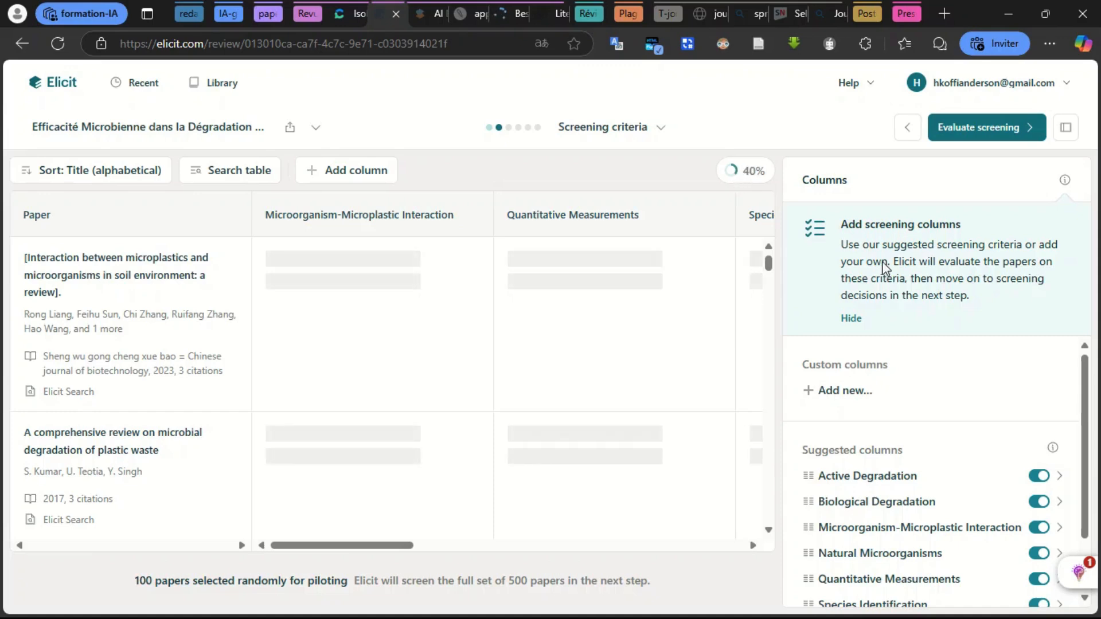
pyautogui.scroll(-2, 890, 430)
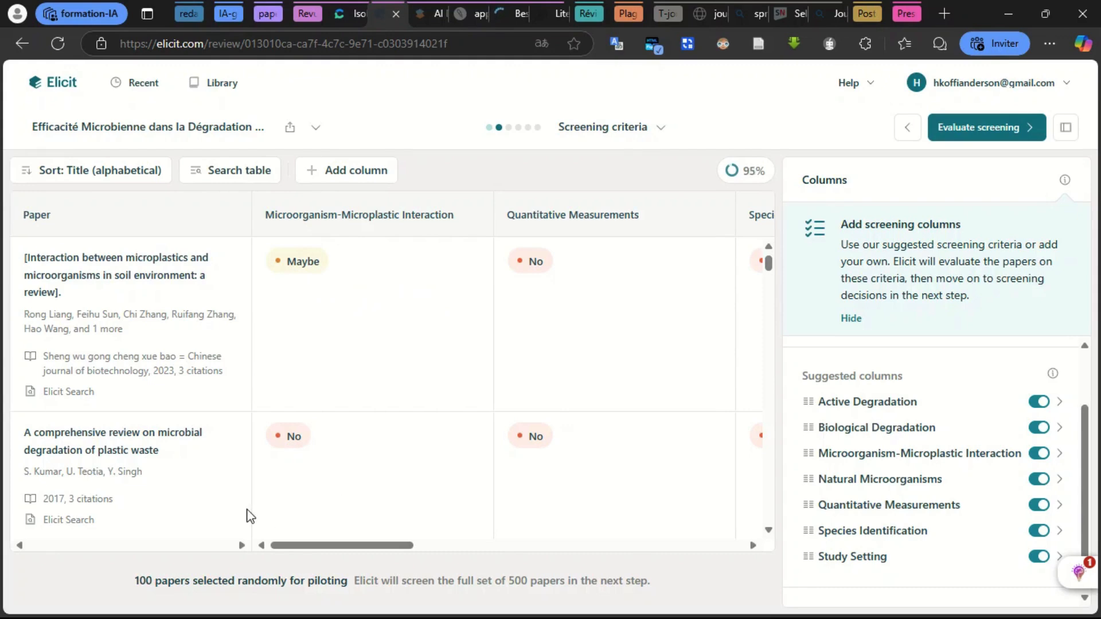
# Check the pilot ratings in the remaining criteria columns and run the screening evaluation on the full set of papers.
pyautogui.moveTo(312, 548); pyautogui.dragTo(451, 555)
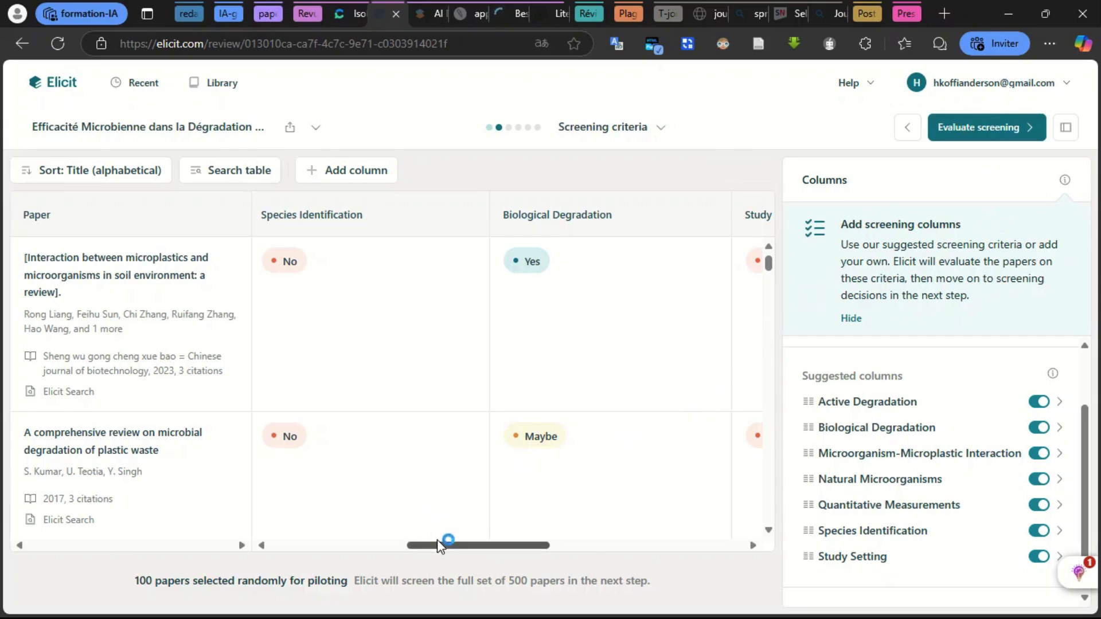
pyautogui.moveTo(445, 543); pyautogui.dragTo(489, 508)
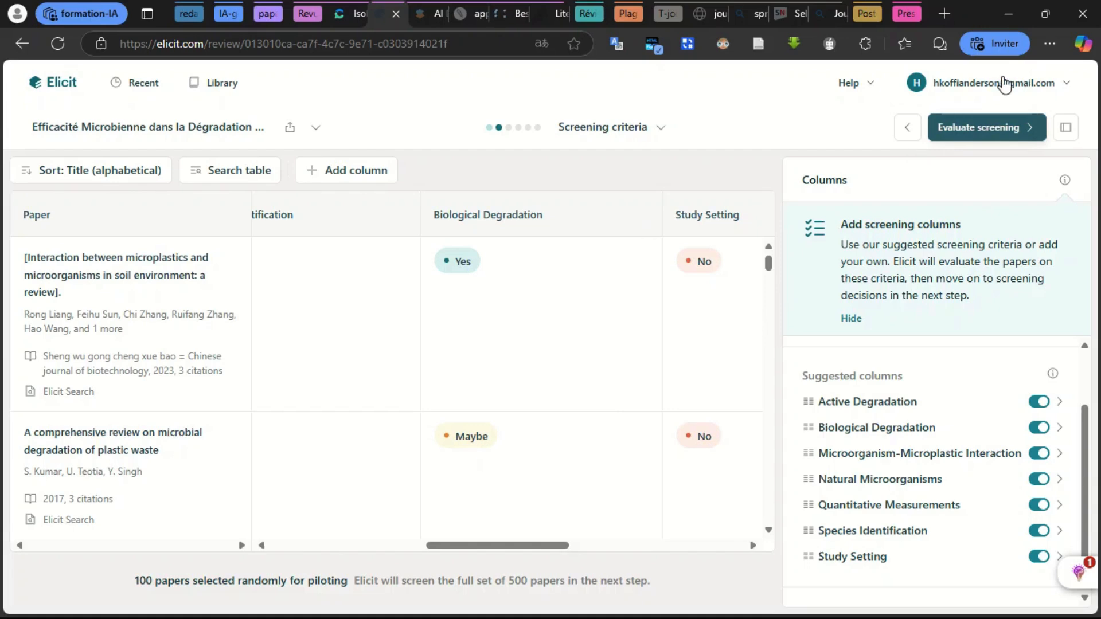
pyautogui.press('ctrl')
pyautogui.hotkey('ctrl', 'alt', 's')
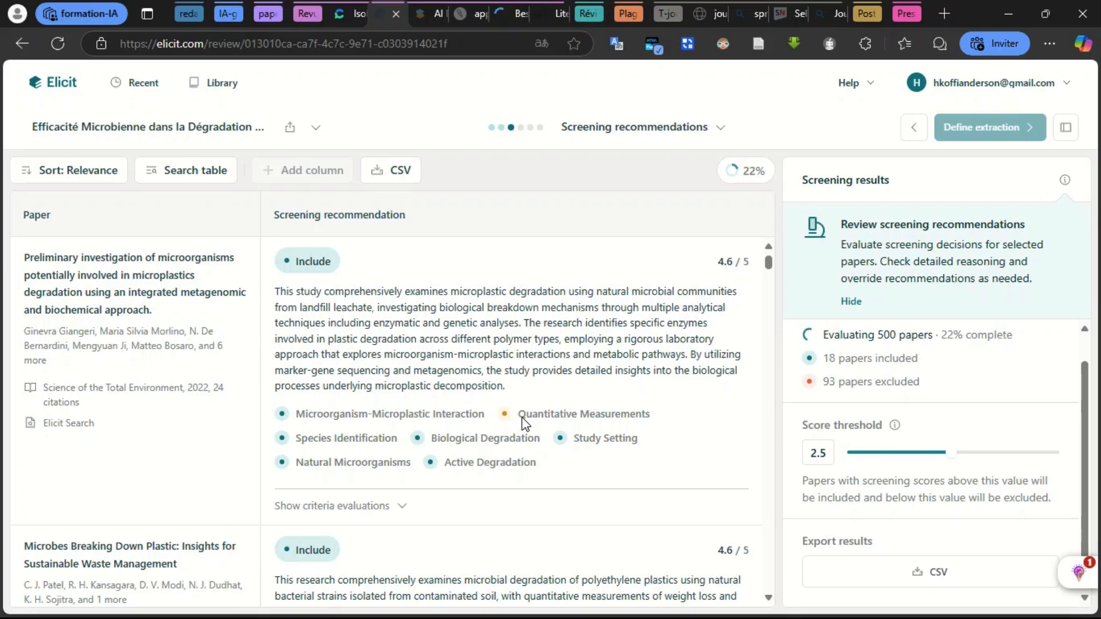
# Examine the screening recommendations, with each paper's score, summary and criteria ratings.
pyautogui.scroll(-1, 551, 304)
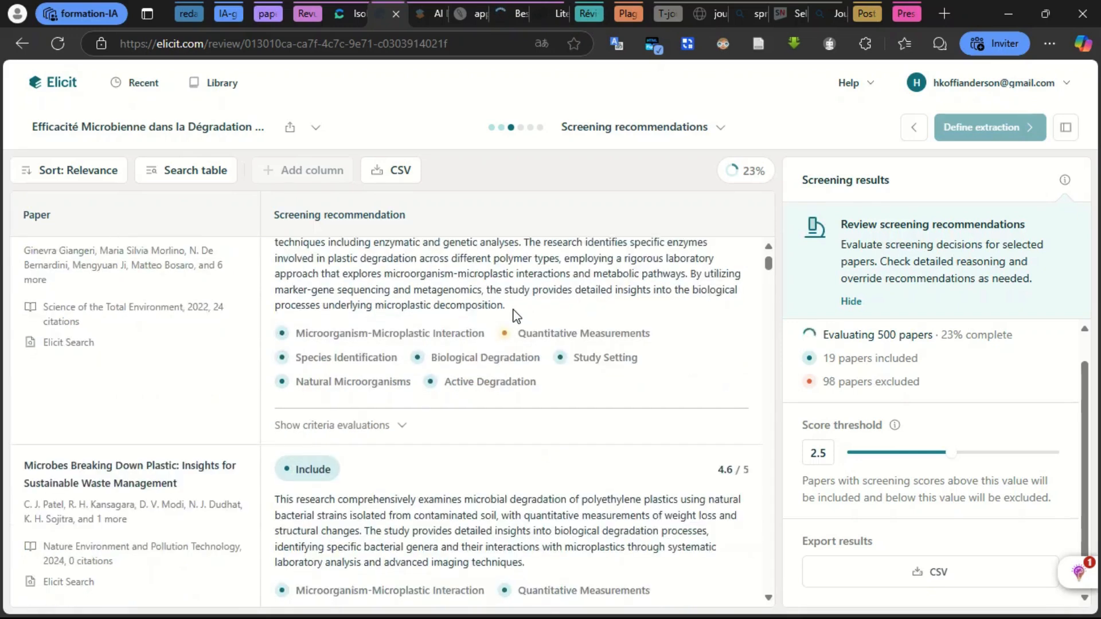
pyautogui.scroll(-1, 491, 321)
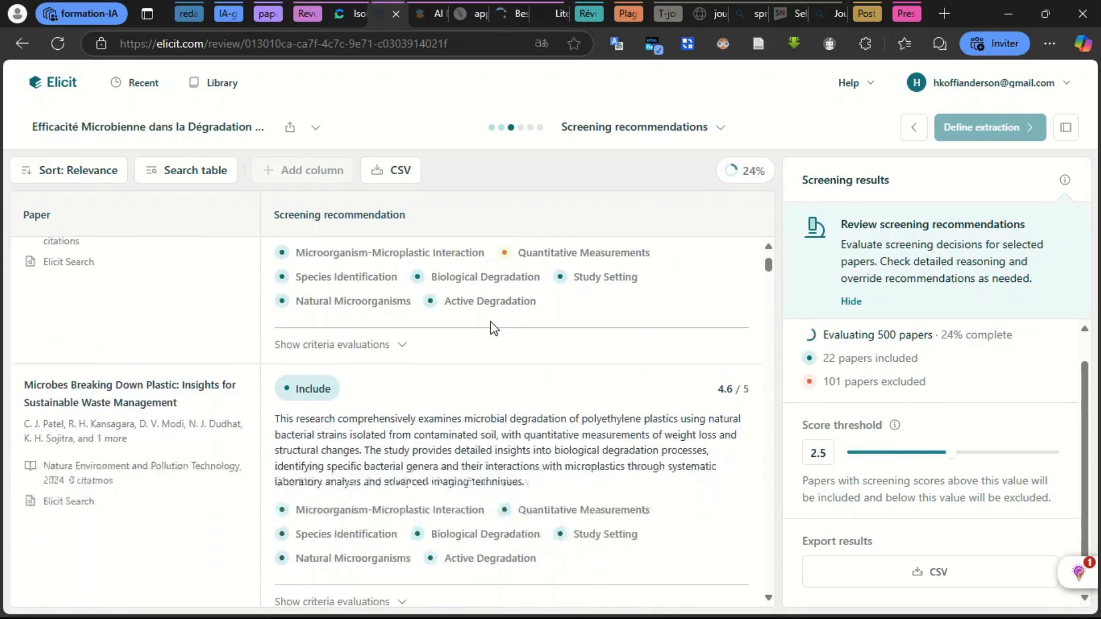
pyautogui.scroll(2, 490, 321)
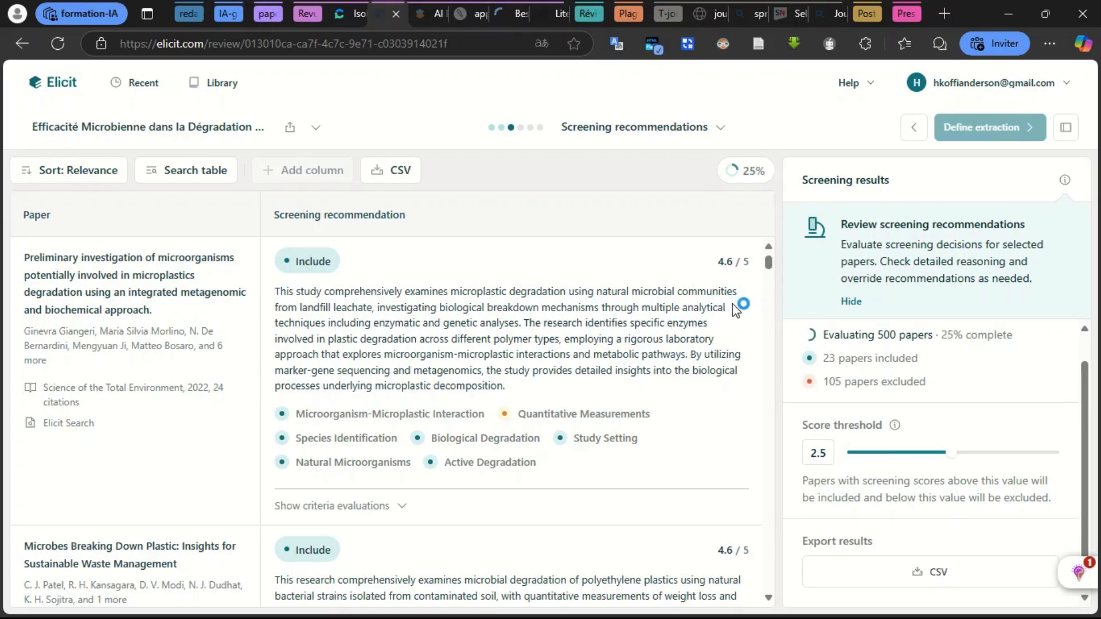
pyautogui.hotkey('ctrl', 'alt', 's')
pyautogui.hotkey('ctrl', 'alt', 's')
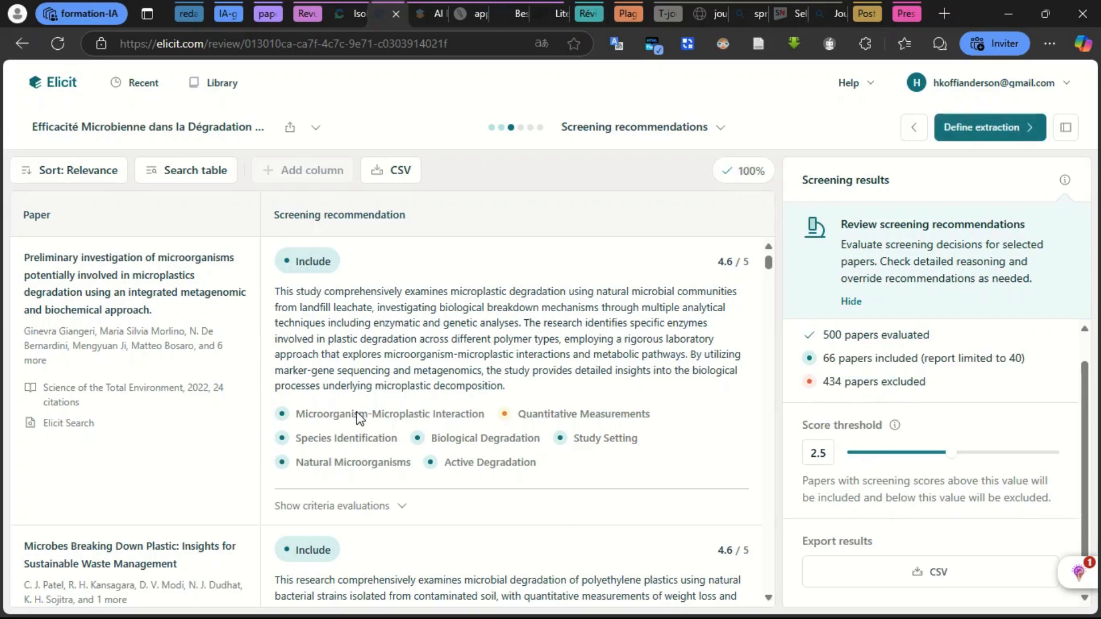
pyautogui.scroll(-2, 352, 417)
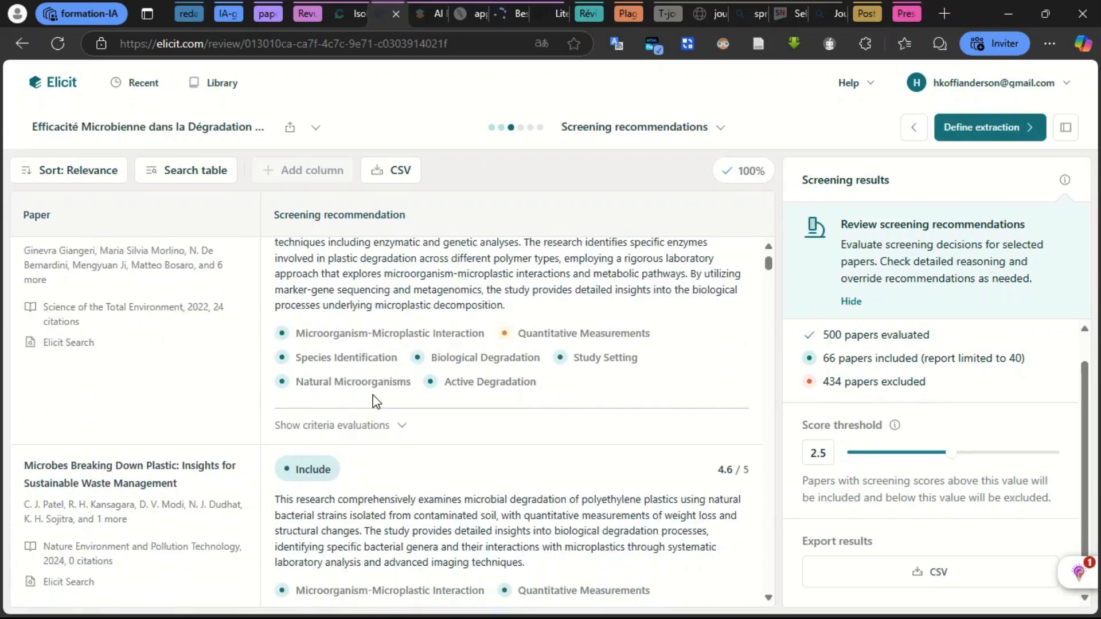
# Check the criteria ratings of the top included papers and proceed to defining the data extraction.
pyautogui.scroll(1, 378, 395)
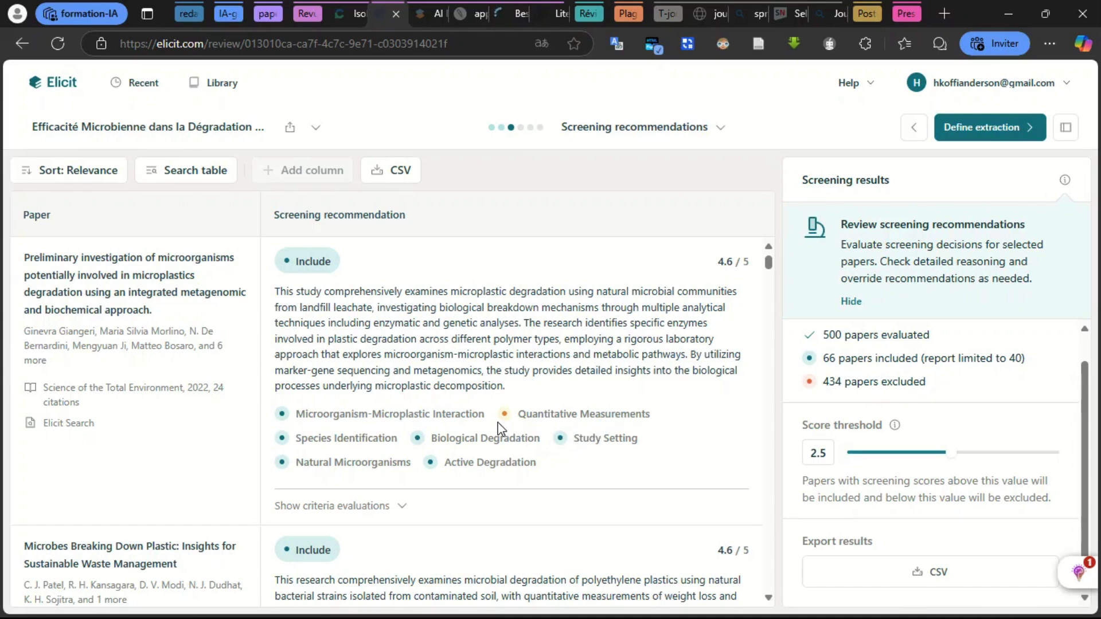
pyautogui.scroll(-1, 448, 421)
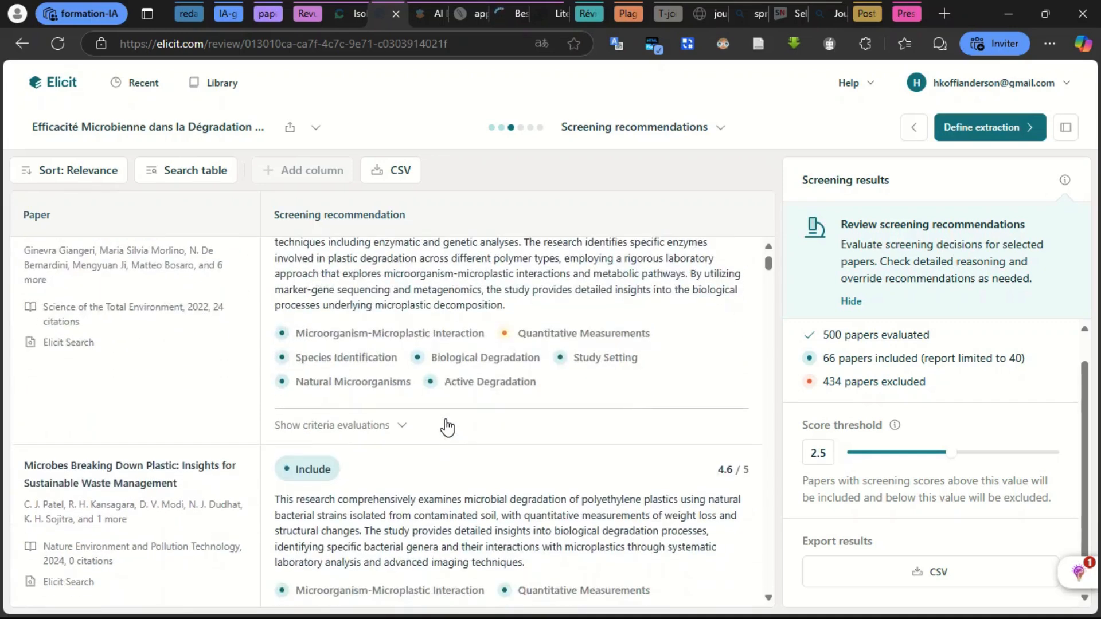
pyautogui.scroll(-3, 447, 427)
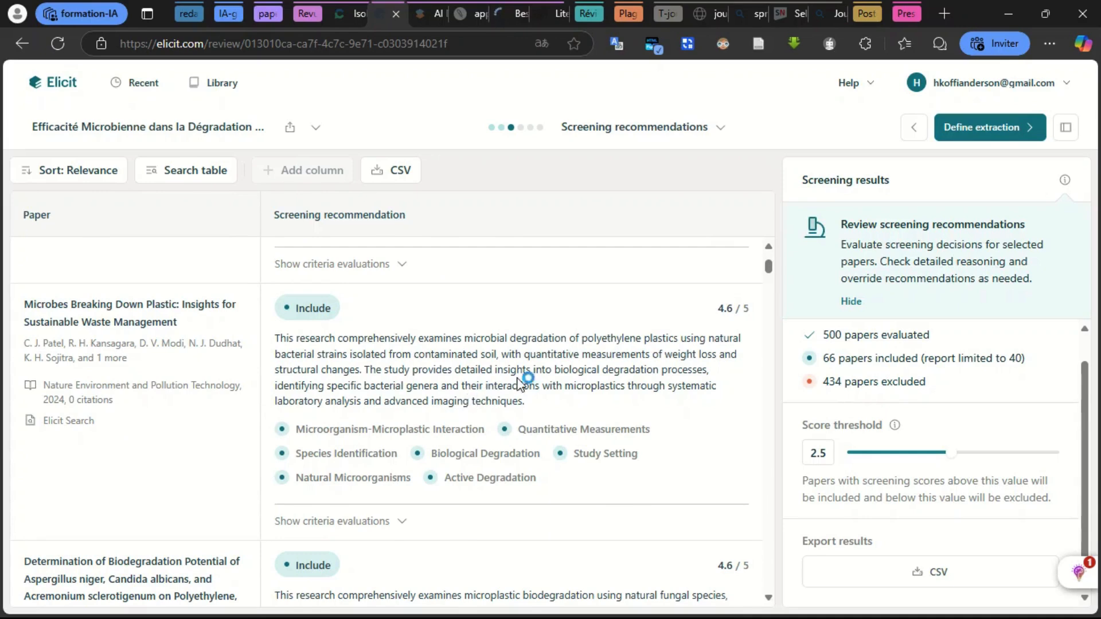
pyautogui.click(966, 132)
pyautogui.click(949, 122)
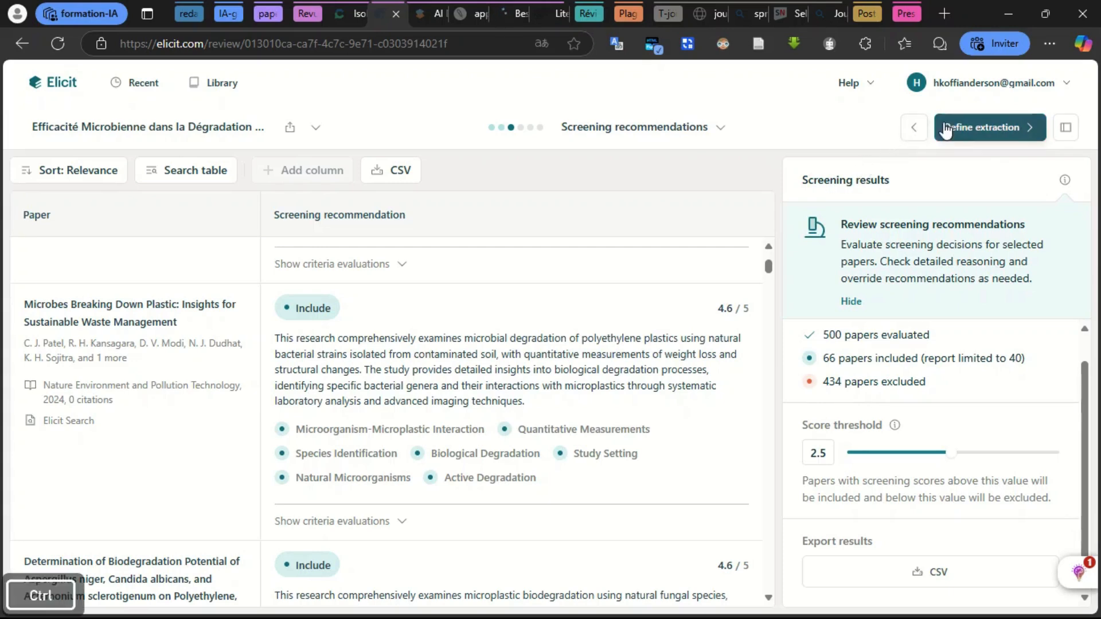
pyautogui.hotkey('ctrl', 'alt', 's')
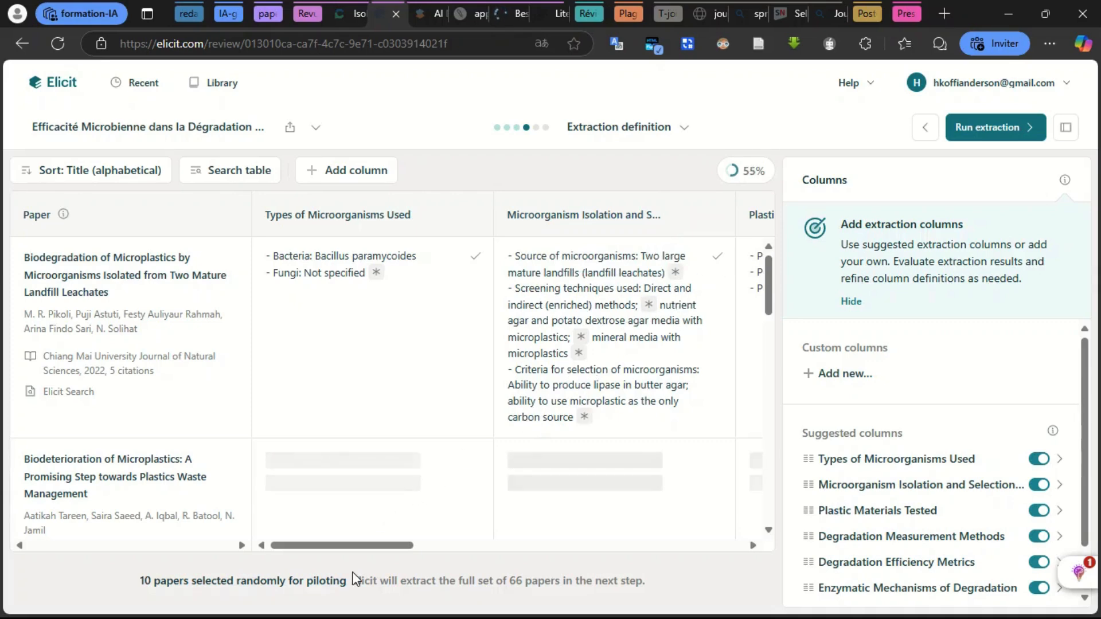
# Examine the pilot papers' extracted data across the suggested columns, from microorganism types to enzymatic mechanisms.
pyautogui.moveTo(378, 551); pyautogui.dragTo(497, 549)
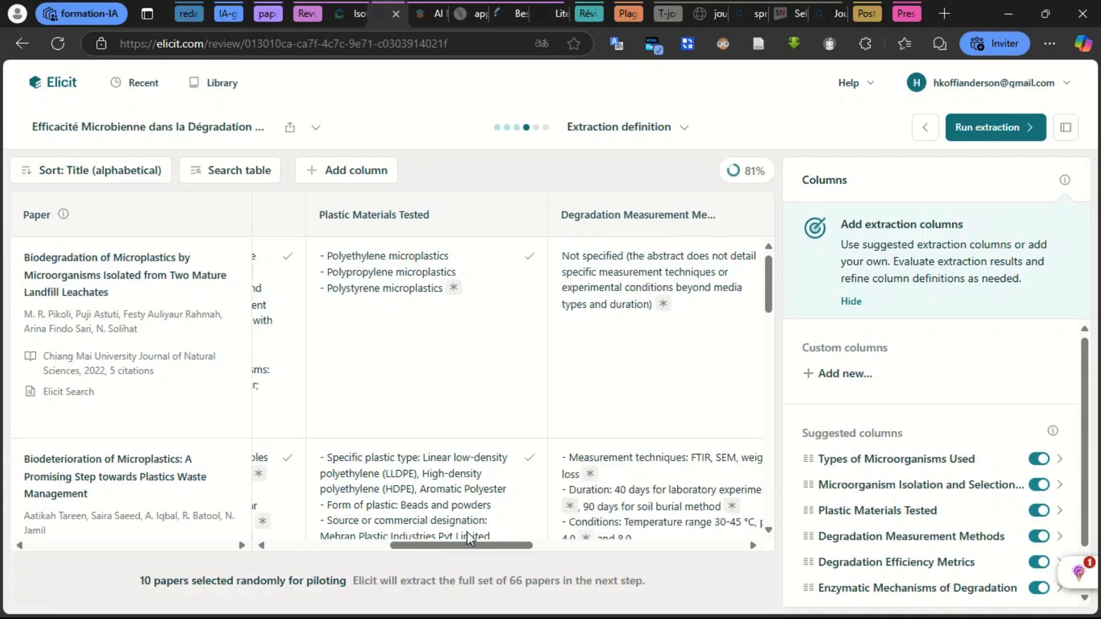
pyautogui.moveTo(469, 549); pyautogui.dragTo(602, 541)
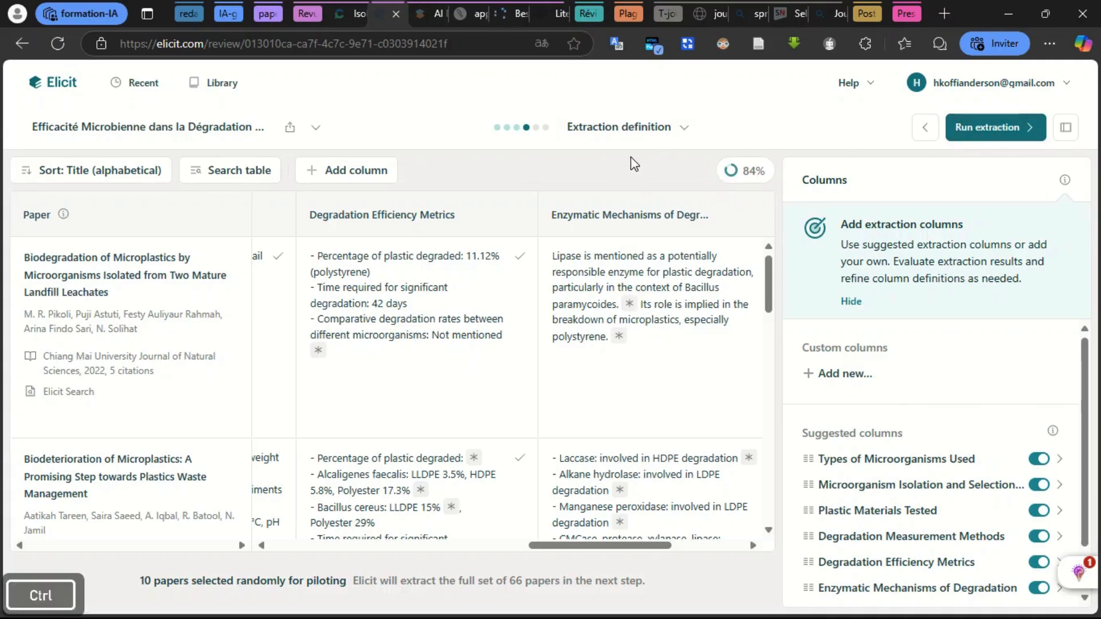
pyautogui.hotkey('ctrl', 'alt', 's')
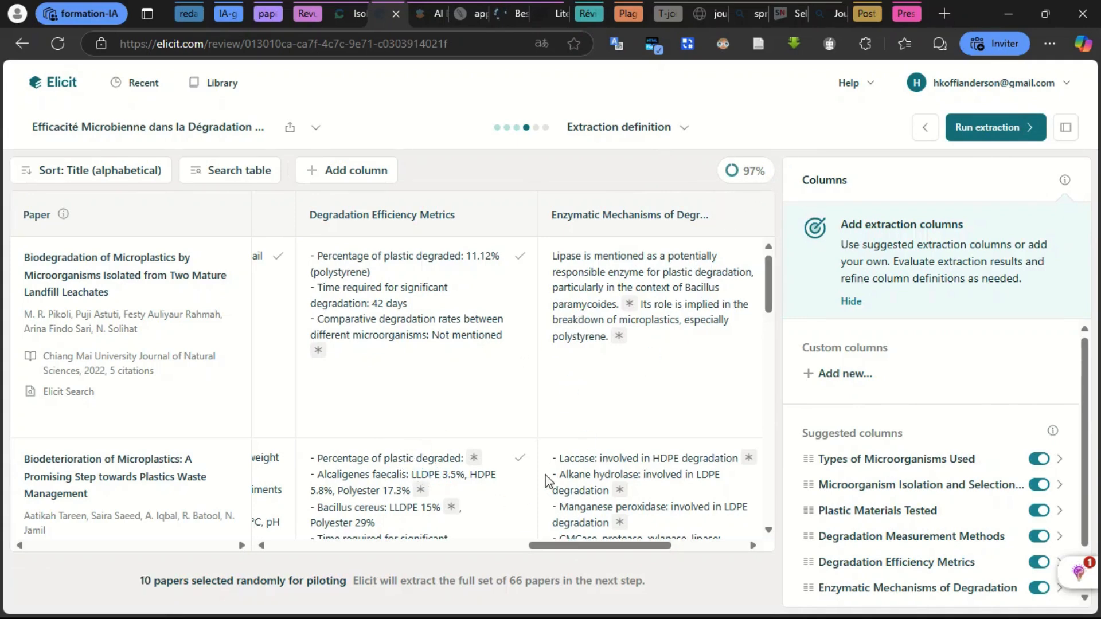
pyautogui.scroll(-3, 576, 473)
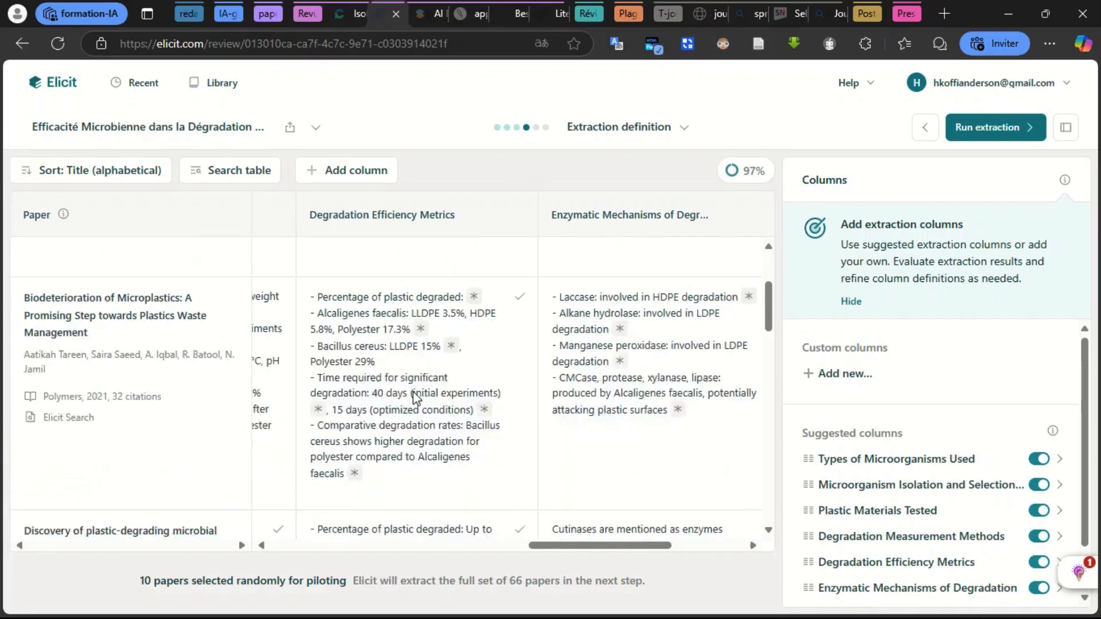
pyautogui.moveTo(589, 546); pyautogui.dragTo(325, 572)
pyautogui.scroll(-3, 428, 412)
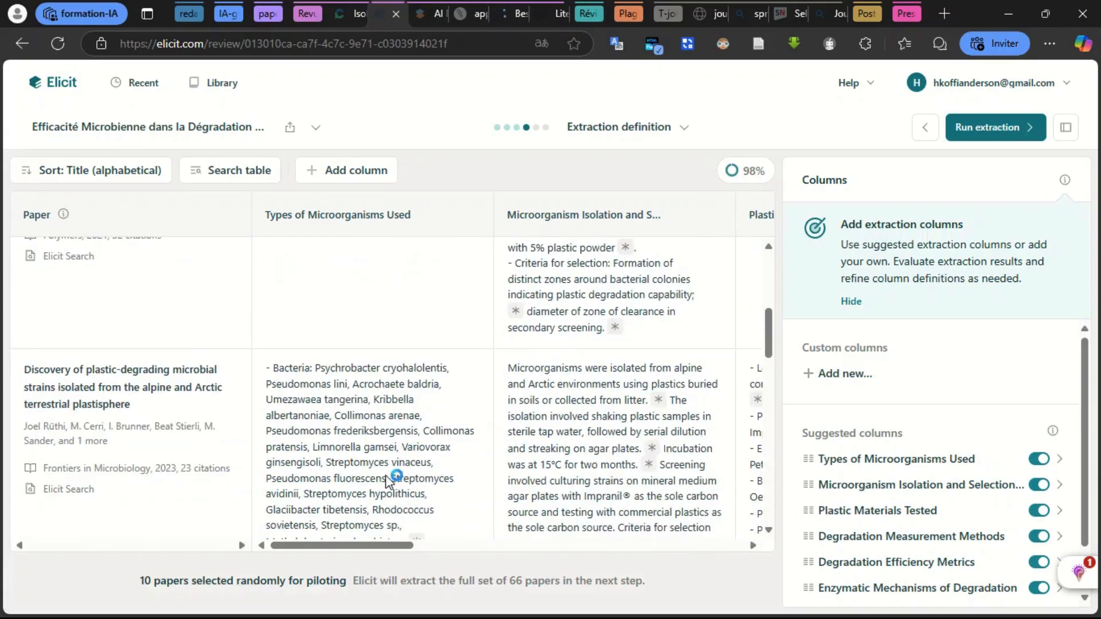
pyautogui.scroll(-2, 429, 430)
pyautogui.scroll(-2, 431, 434)
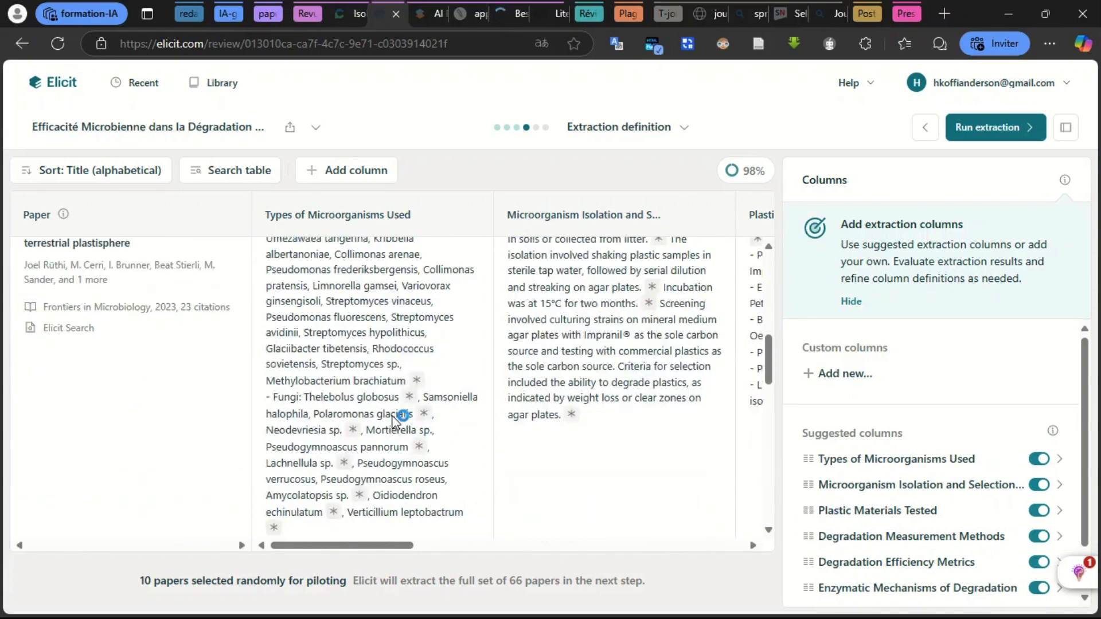
pyautogui.scroll(-2, 395, 421)
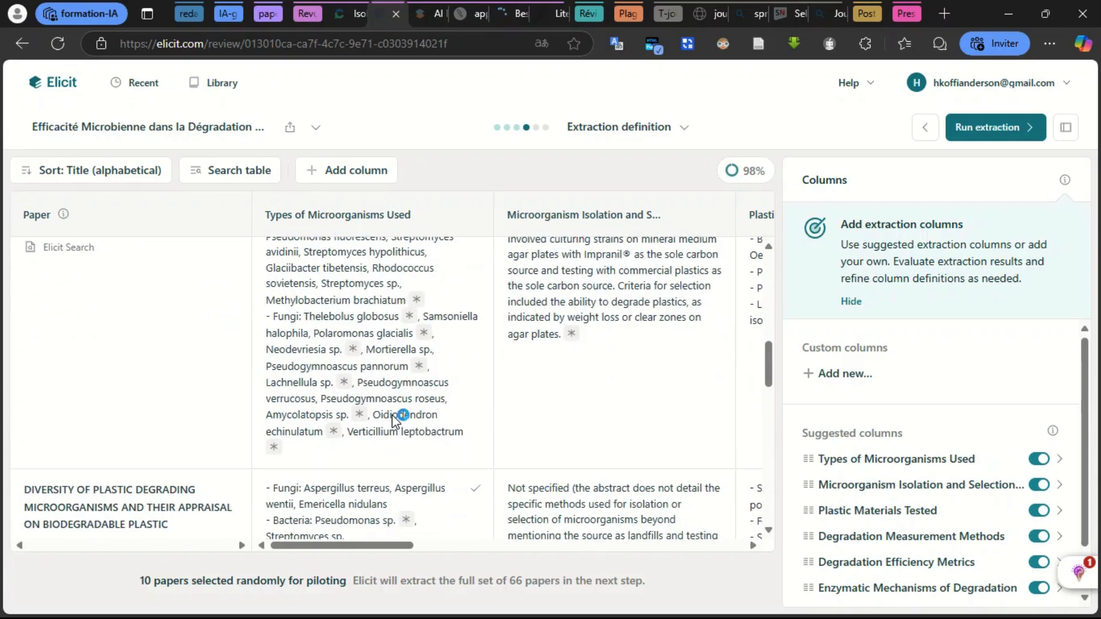
pyautogui.scroll(-2, 394, 419)
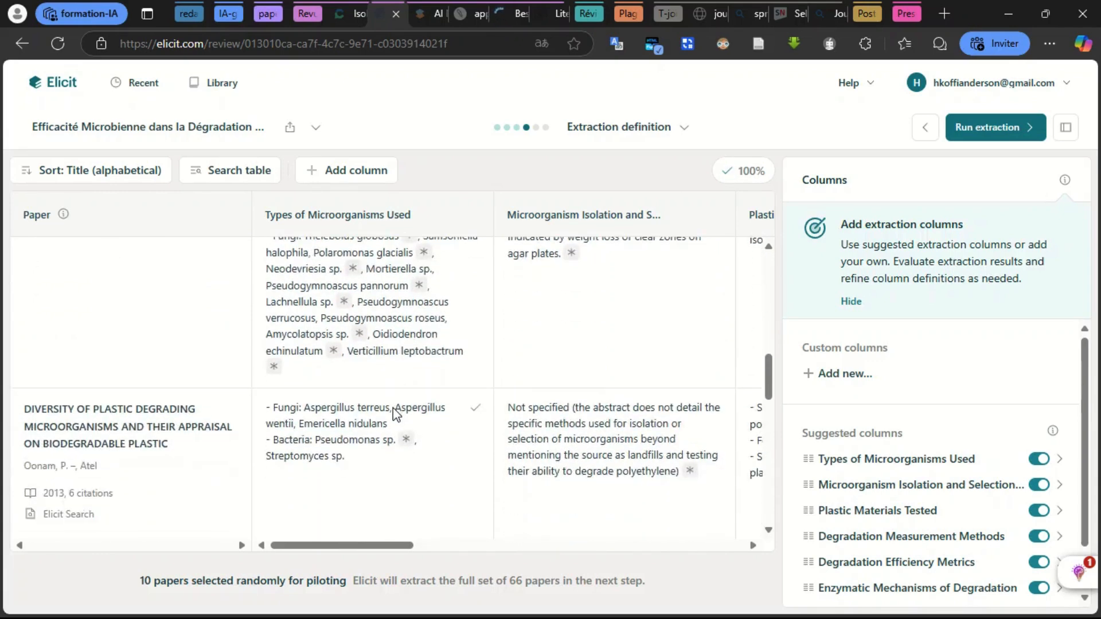
pyautogui.scroll(-2, 393, 407)
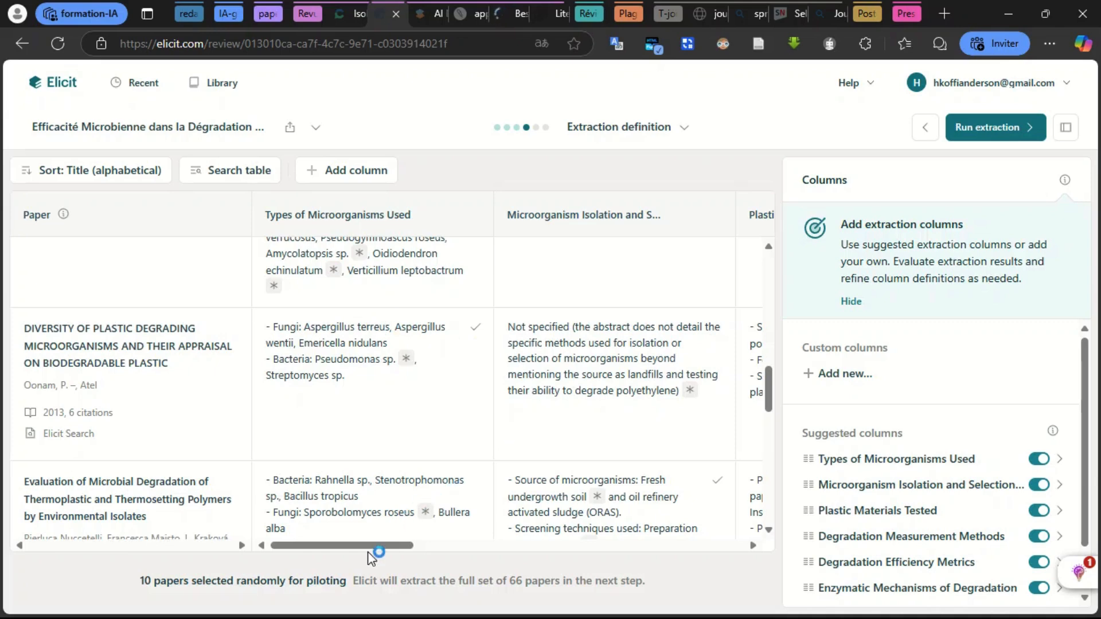
# Check more pilot papers and the columns through environmental factors, and run the extraction on the full set of screened-in papers.
pyautogui.moveTo(395, 544); pyautogui.dragTo(418, 543)
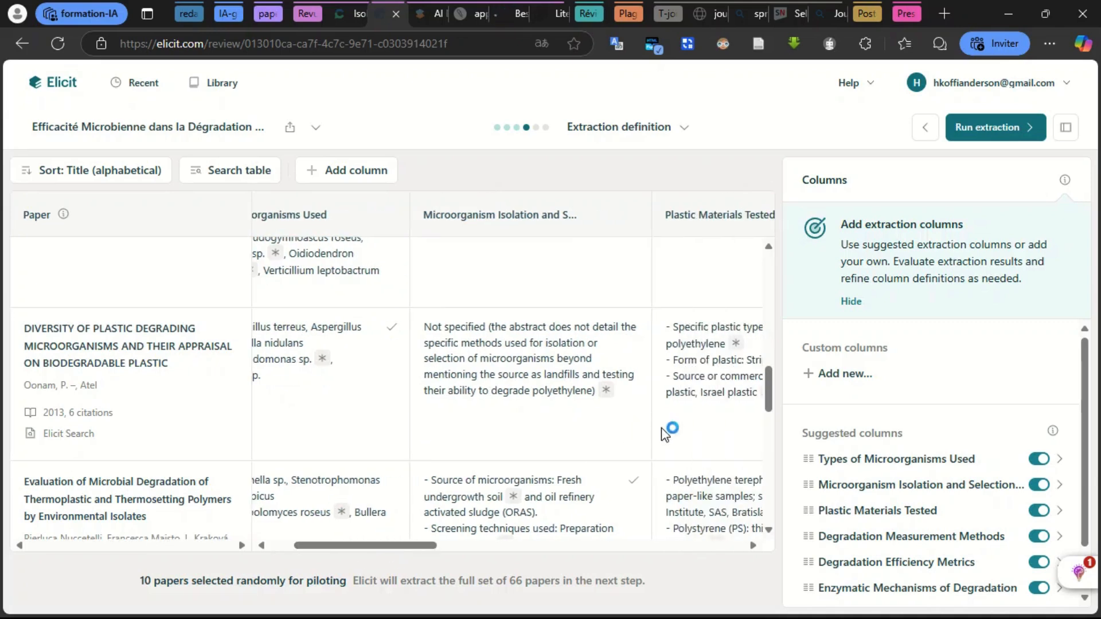
pyautogui.scroll(-2, 764, 468)
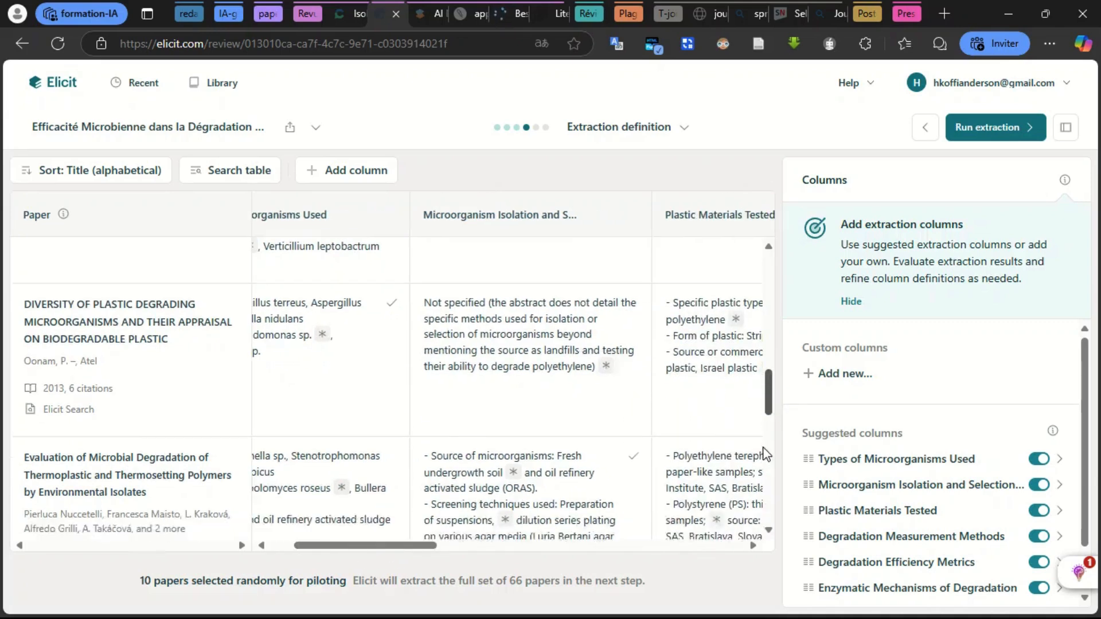
pyautogui.scroll(-5, 762, 465)
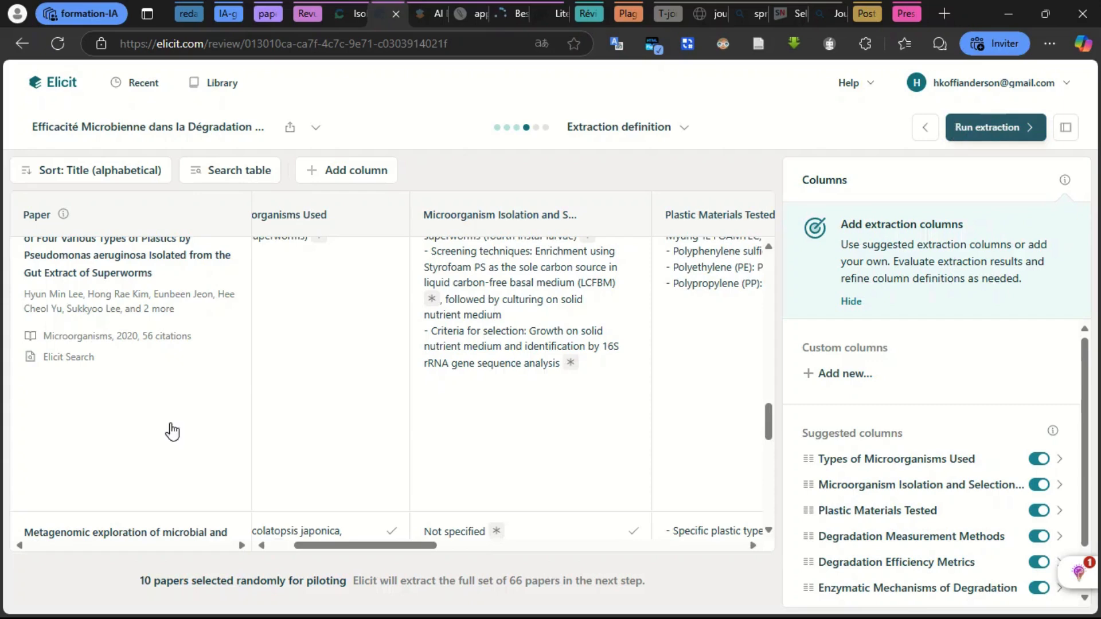
pyautogui.scroll(5, 353, 361)
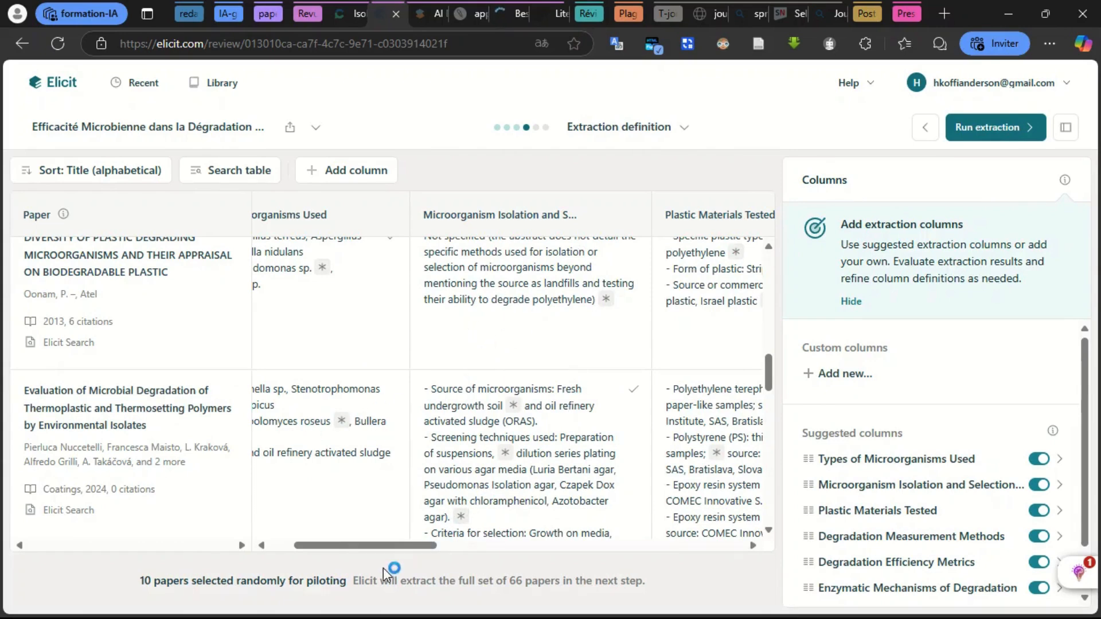
pyautogui.hscroll(5, 463, 536)
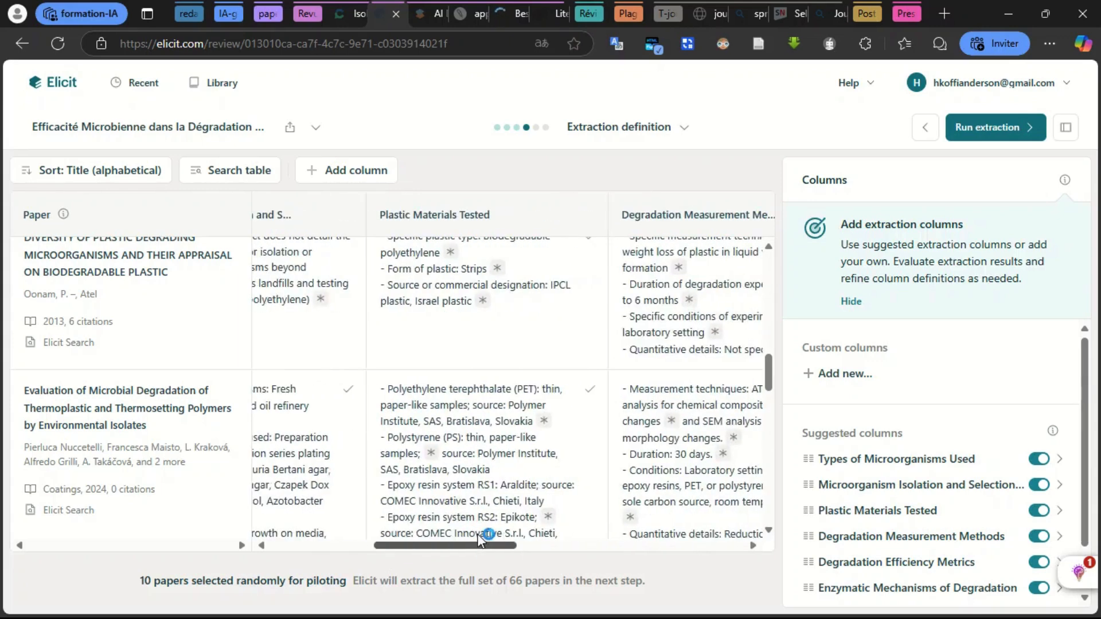
pyautogui.moveTo(478, 534); pyautogui.dragTo(711, 532)
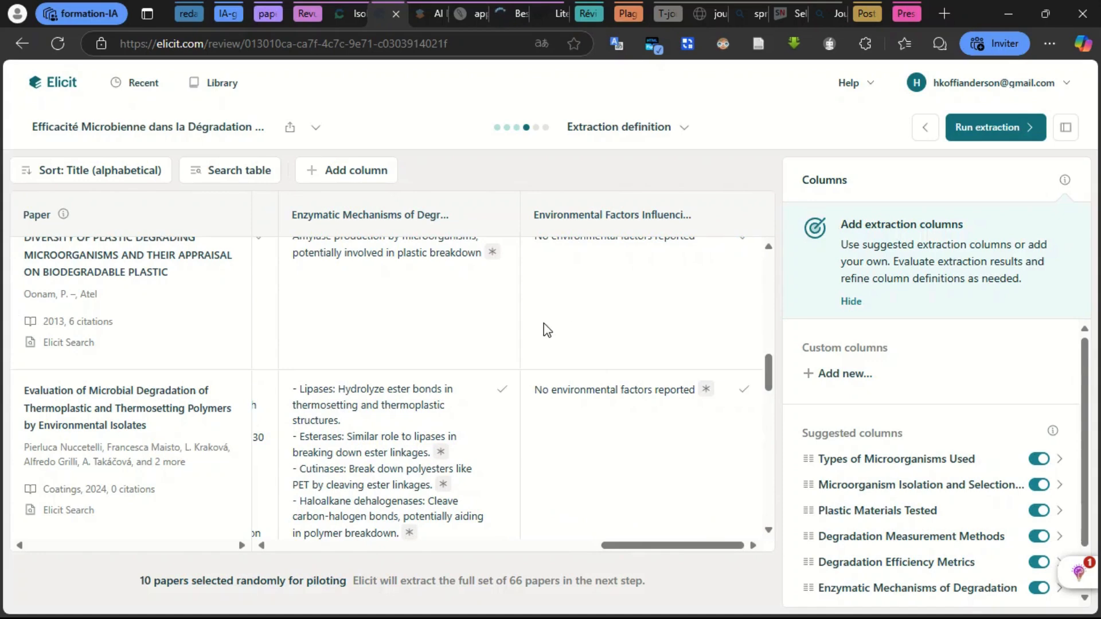
pyautogui.hotkey('ctrl', 'alt', 's')
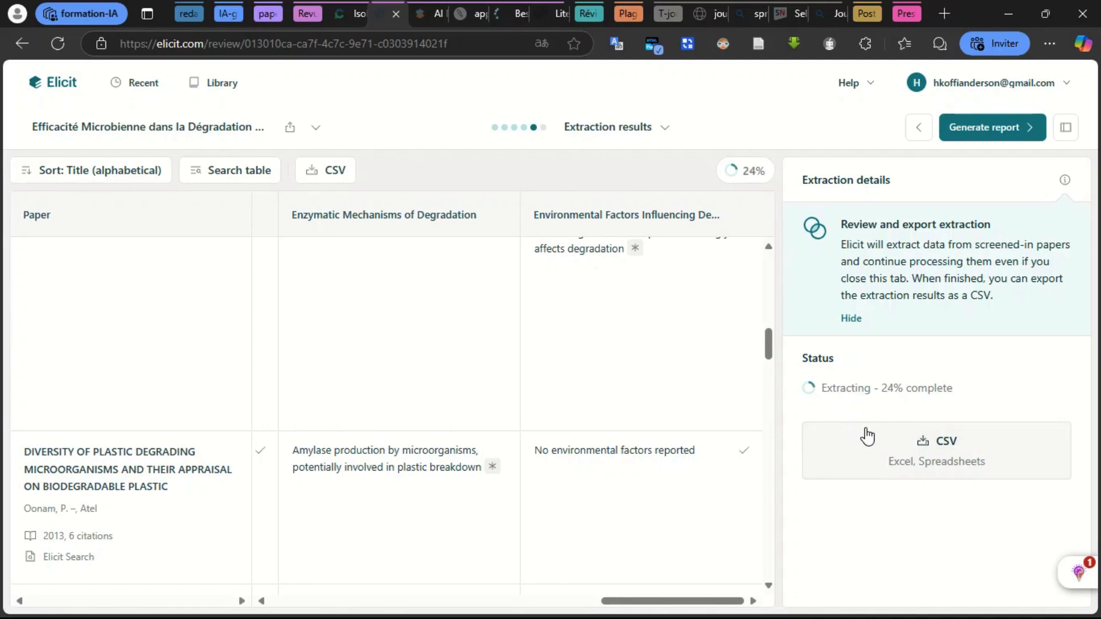
# Generate the research report from the extraction results.
pyautogui.click(902, 450)
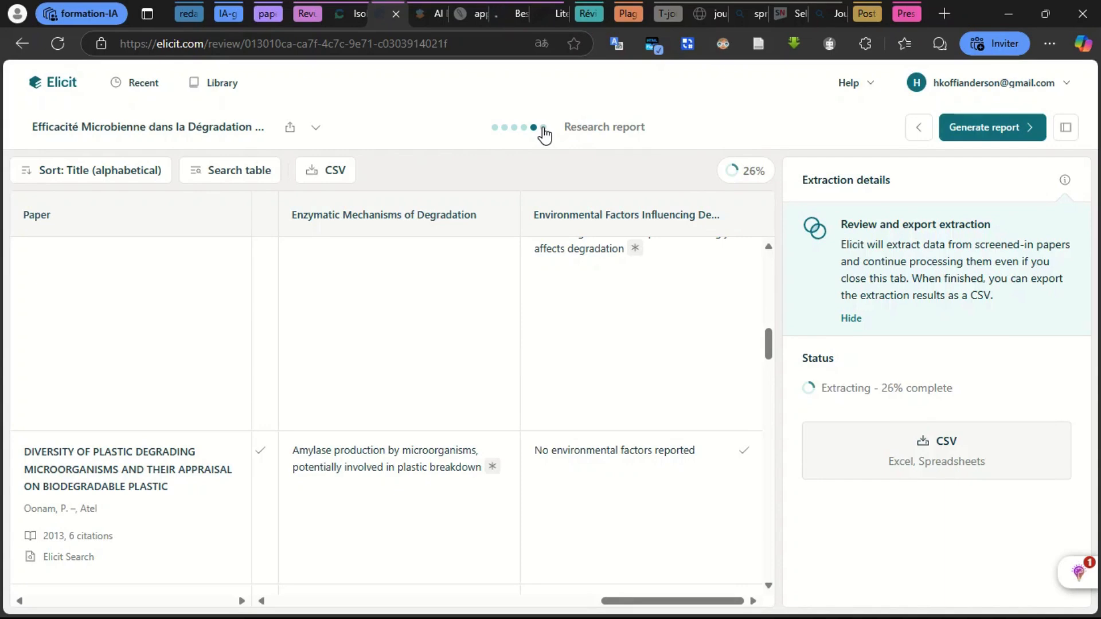
pyautogui.hotkey('ctrl', 'alt', 's')
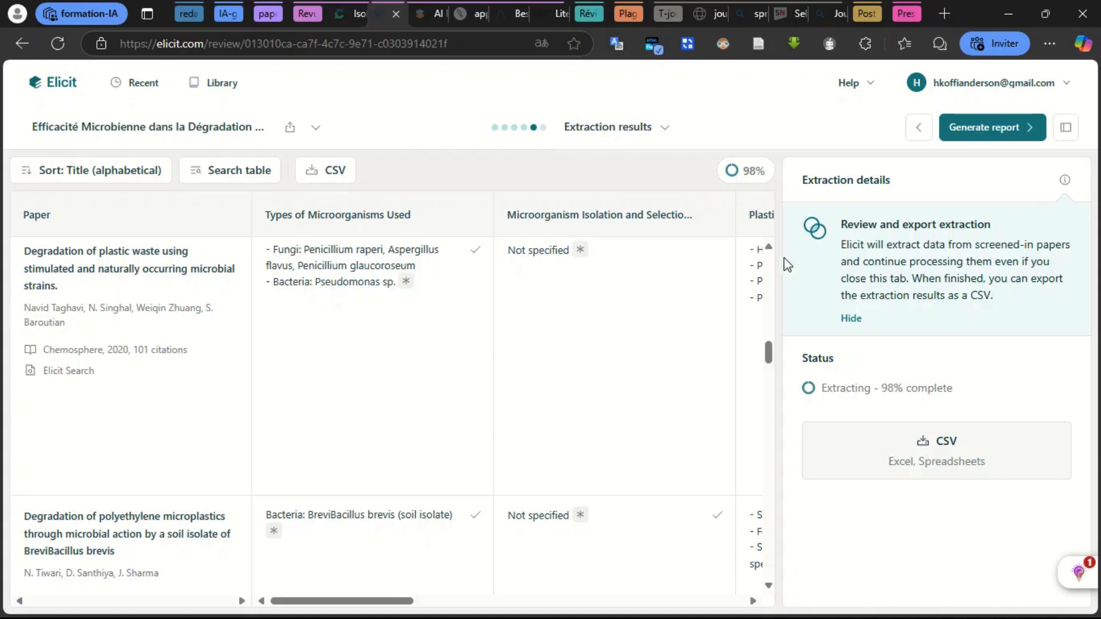
pyautogui.click(977, 138)
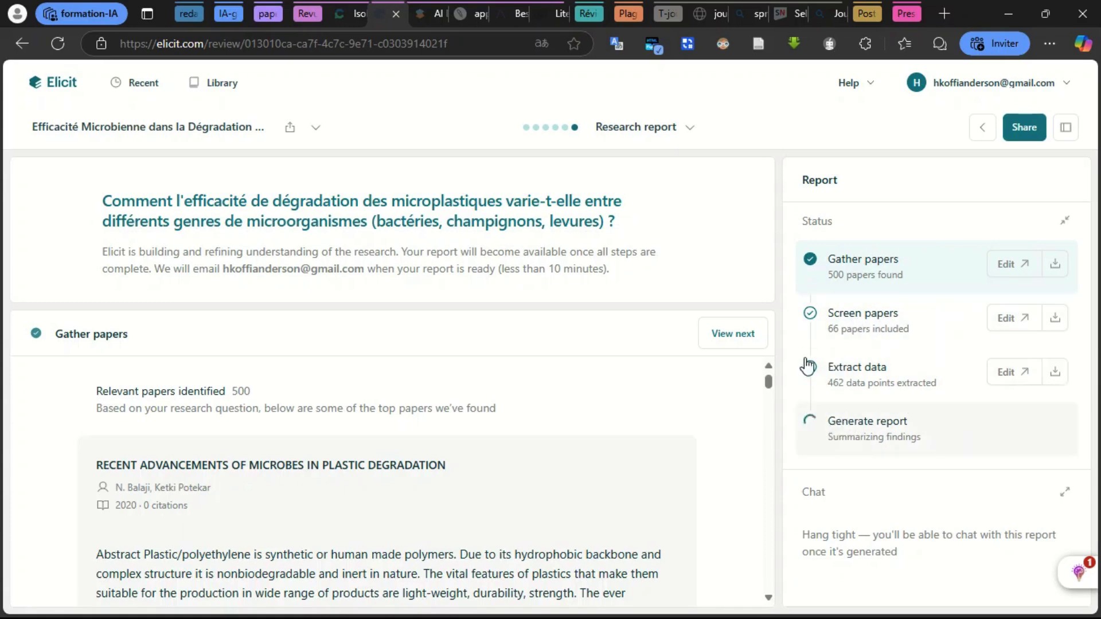
# Look through the abstracts of the gathered papers while the research report is being generated.
pyautogui.scroll(-5, 447, 366)
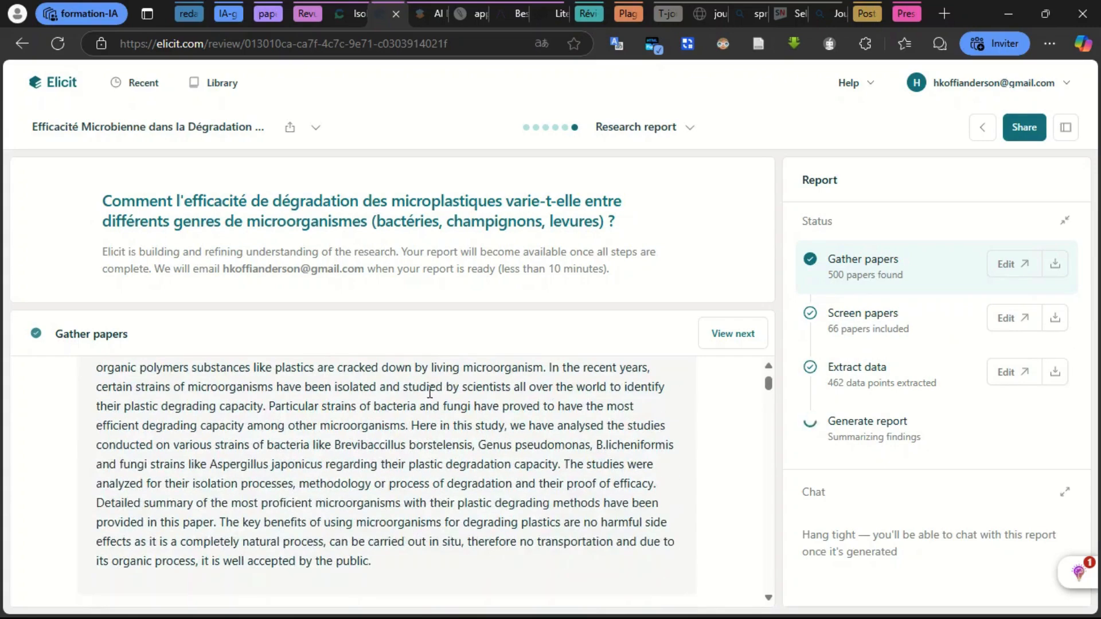
pyautogui.scroll(5, 451, 367)
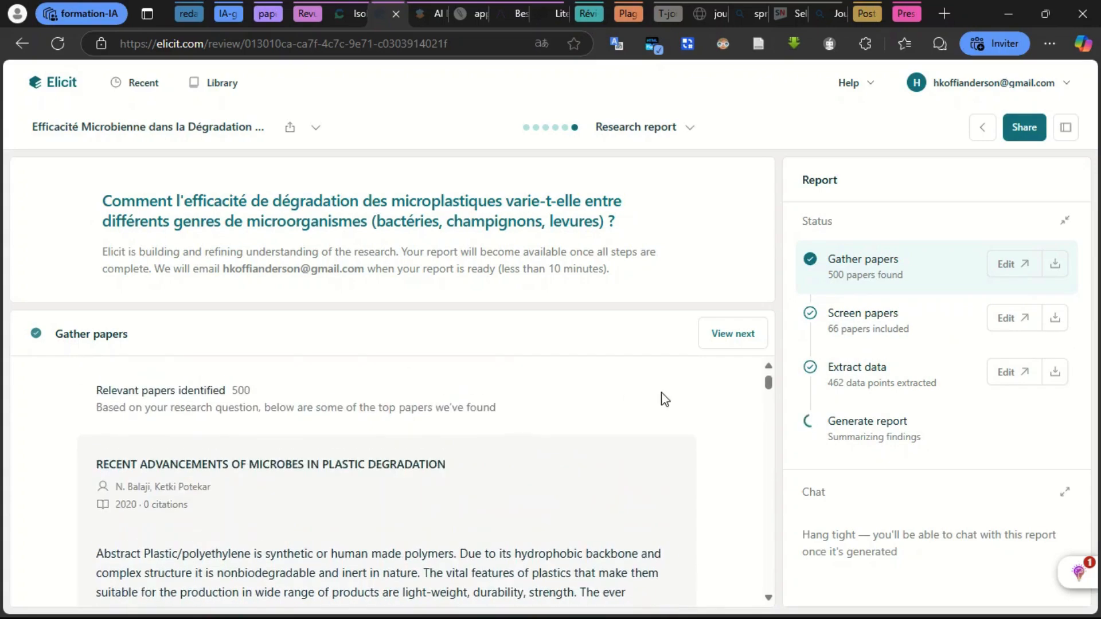
pyautogui.scroll(-5, 665, 397)
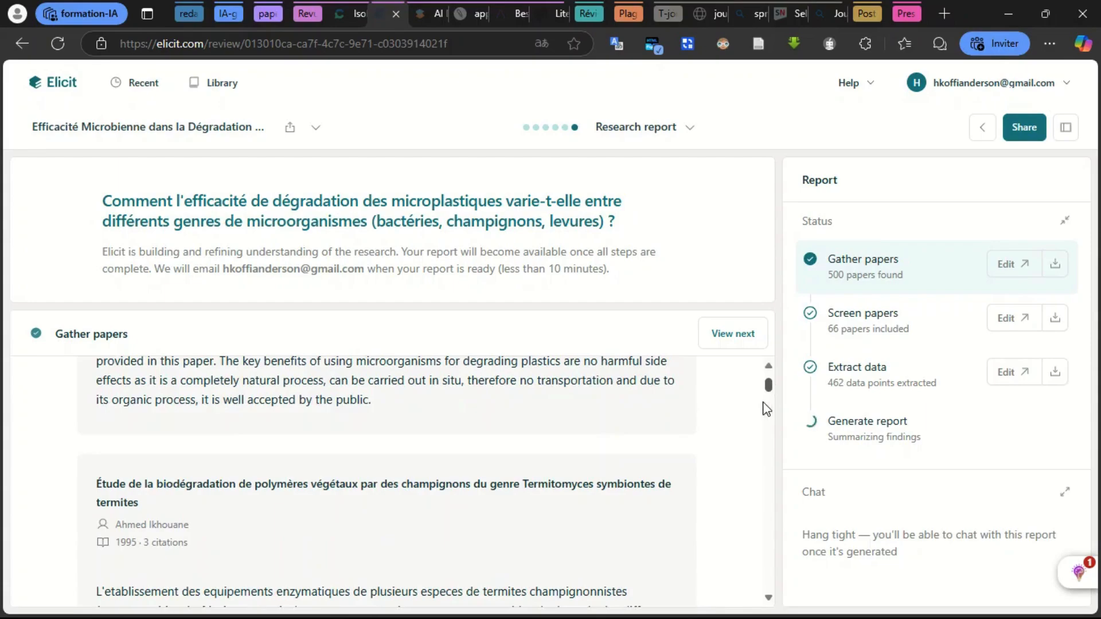
pyautogui.scroll(-10, 765, 408)
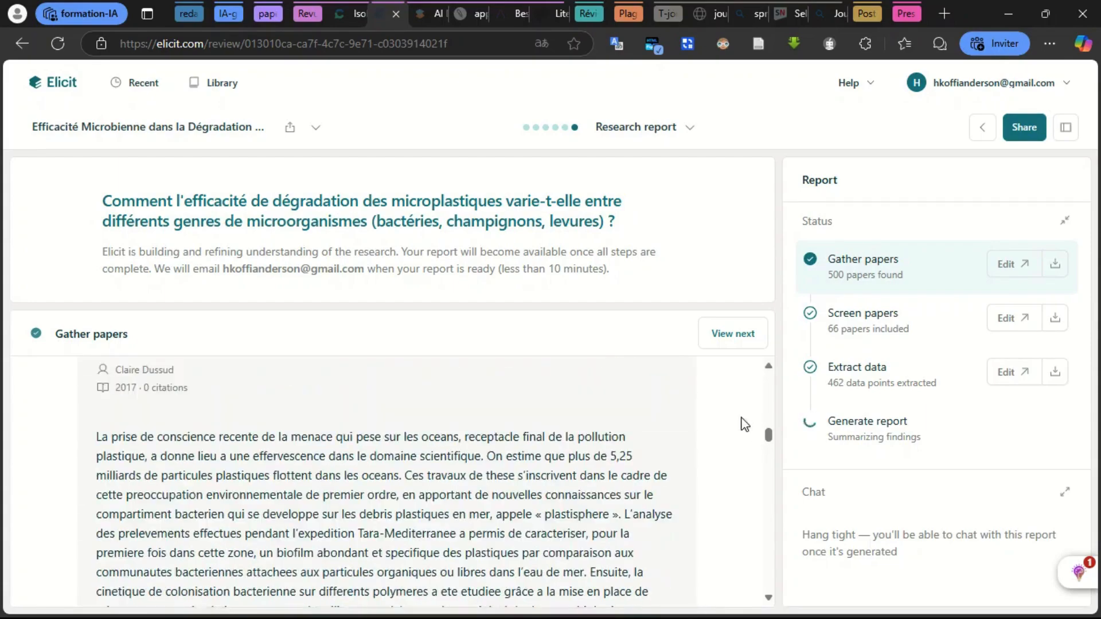
pyautogui.scroll(10, 739, 418)
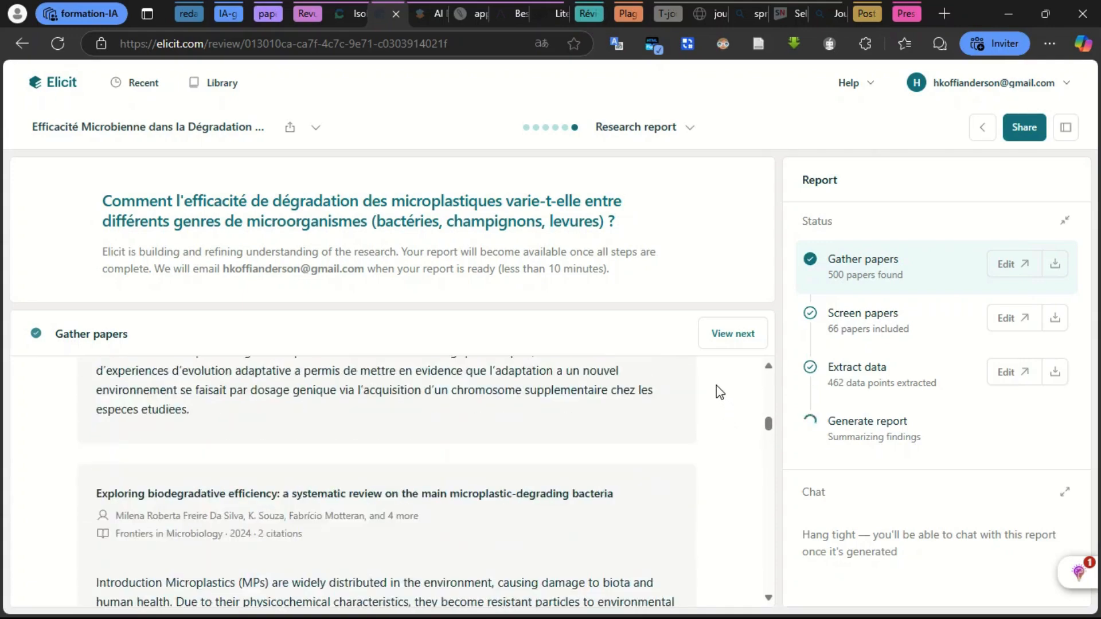
pyautogui.scroll(5, 720, 392)
pyautogui.hotkey('ctrl', 'alt', 's')
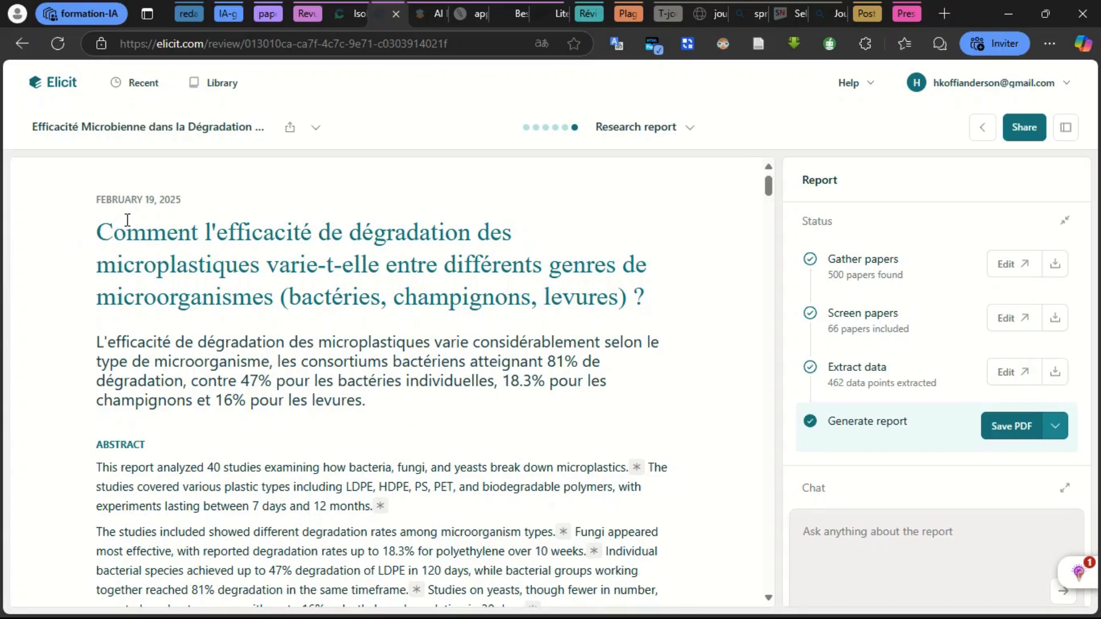
# Read through the generated report from its abstract and methods to the study characteristics and quantitative degradation metrics.
pyautogui.scroll(-5, 127, 219)
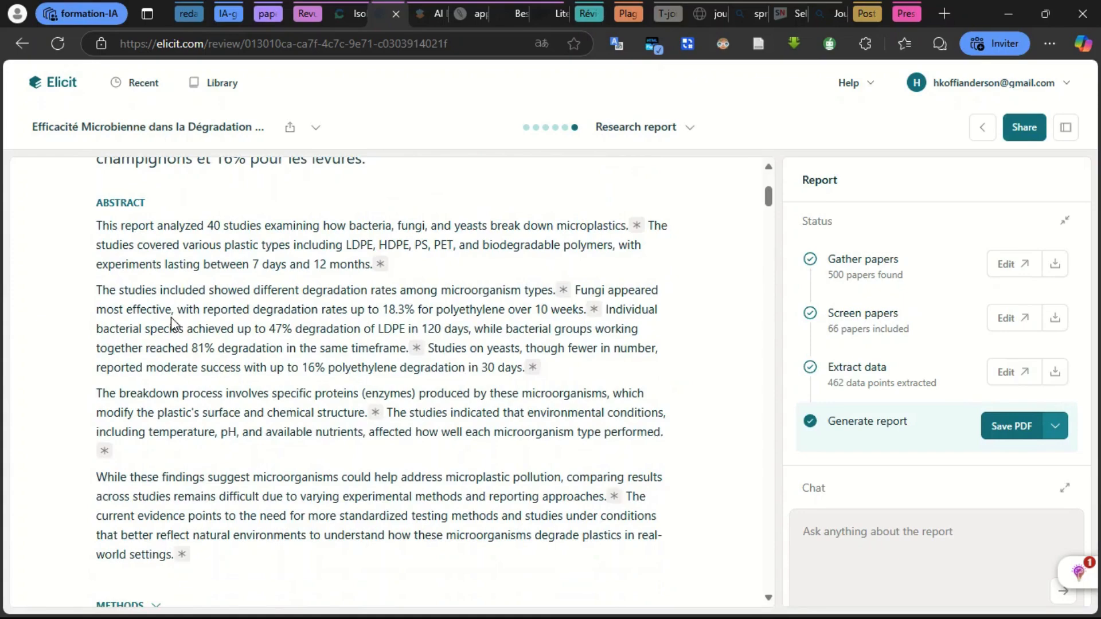
pyautogui.scroll(-7, 175, 315)
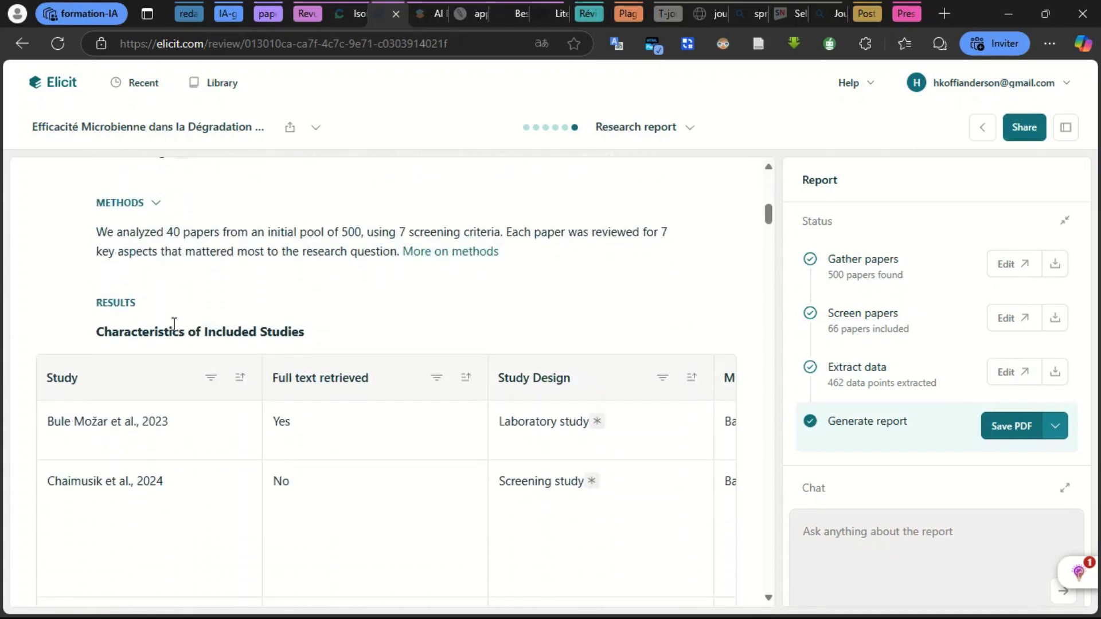
pyautogui.scroll(-5, 174, 325)
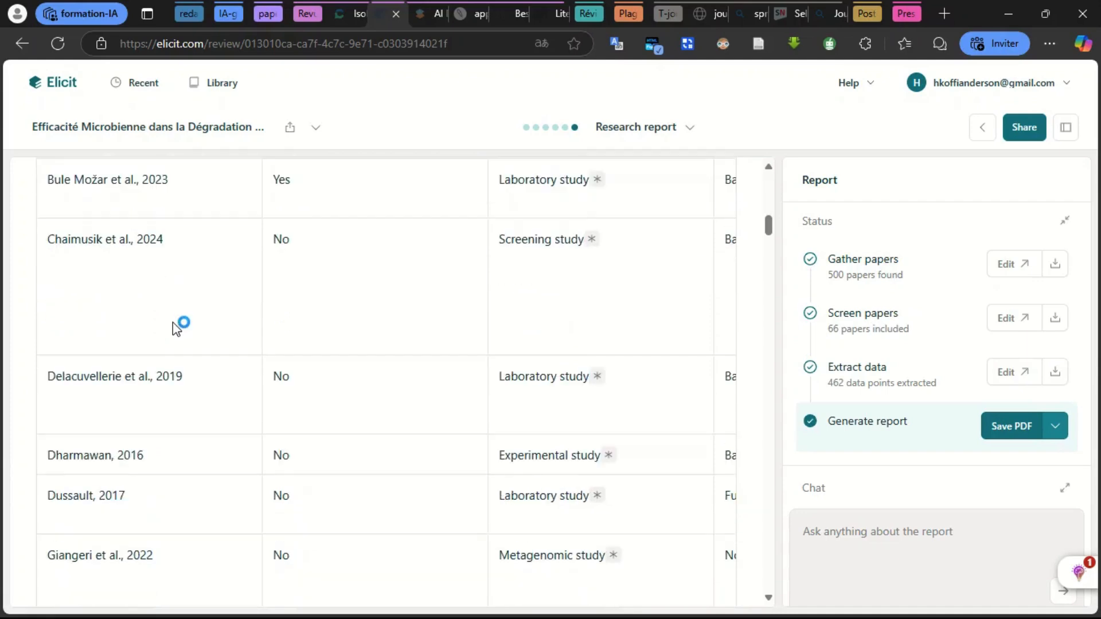
pyautogui.scroll(-5, 173, 322)
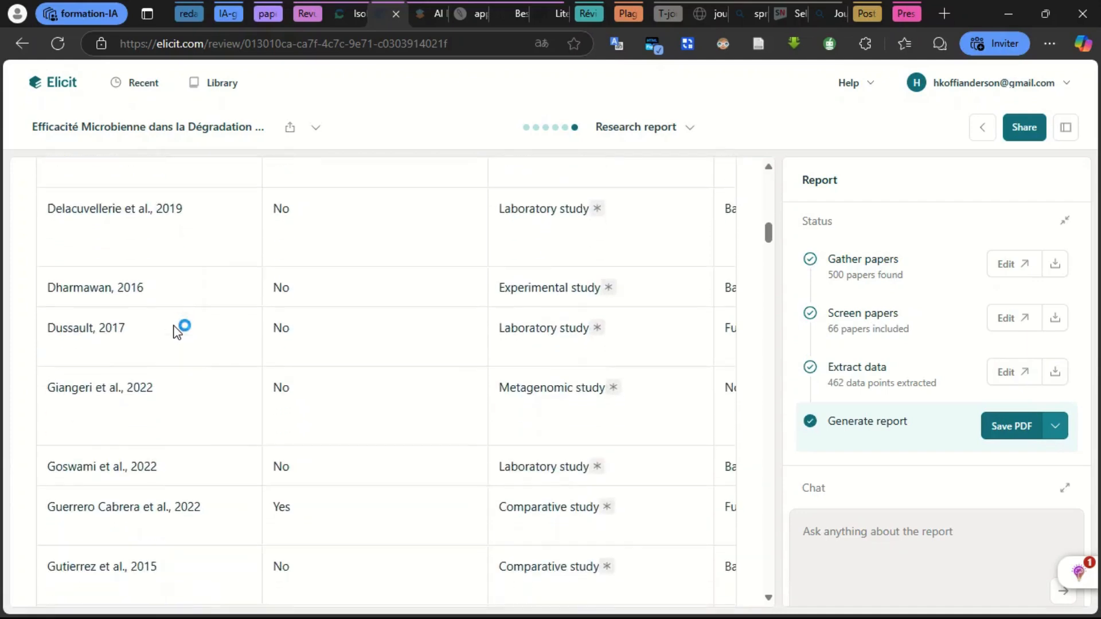
pyautogui.scroll(-8, 179, 322)
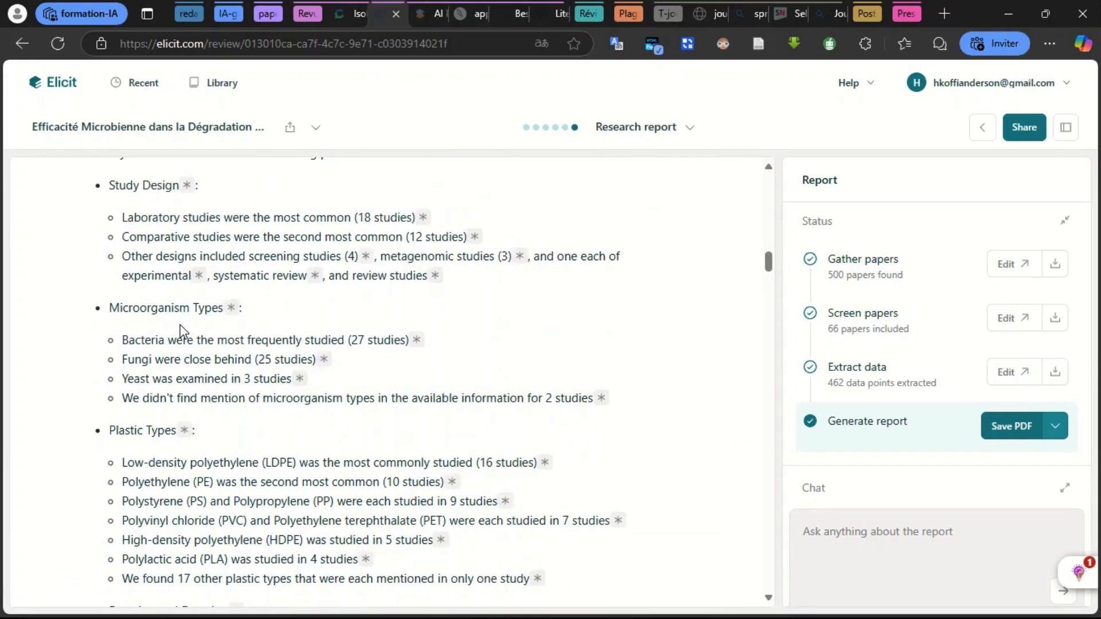
pyautogui.scroll(-9, 182, 325)
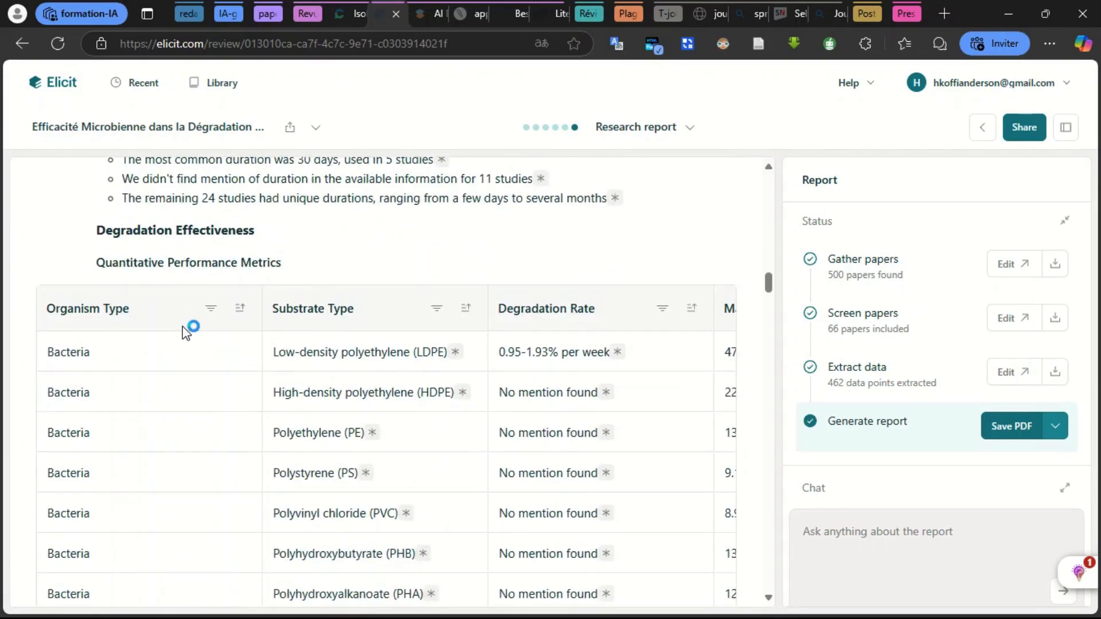
pyautogui.scroll(-6, 184, 329)
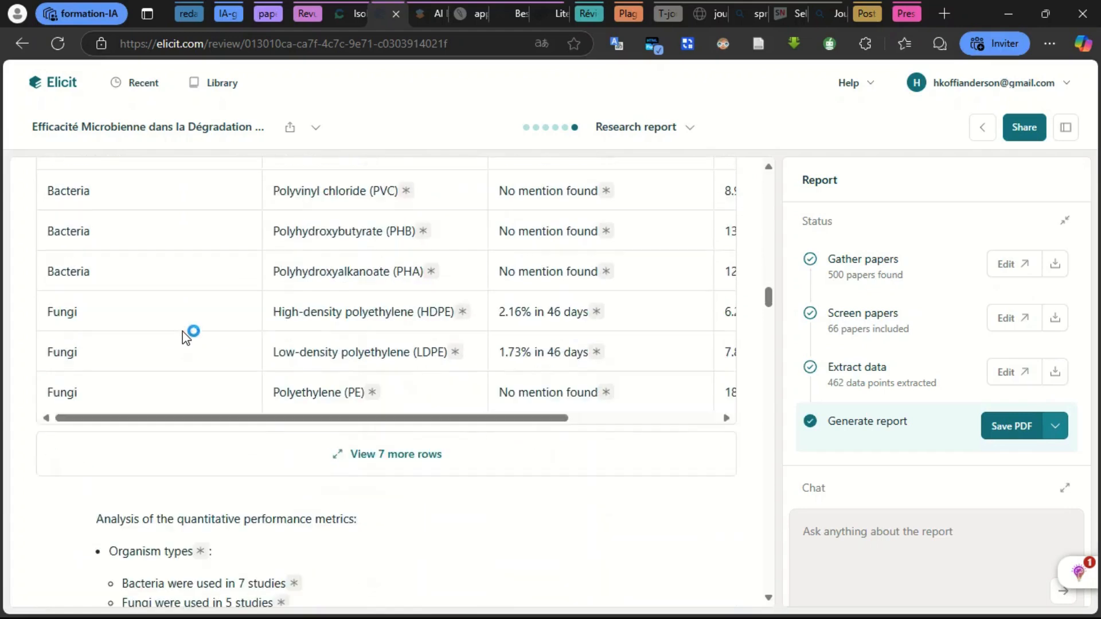
pyautogui.scroll(-4, 183, 334)
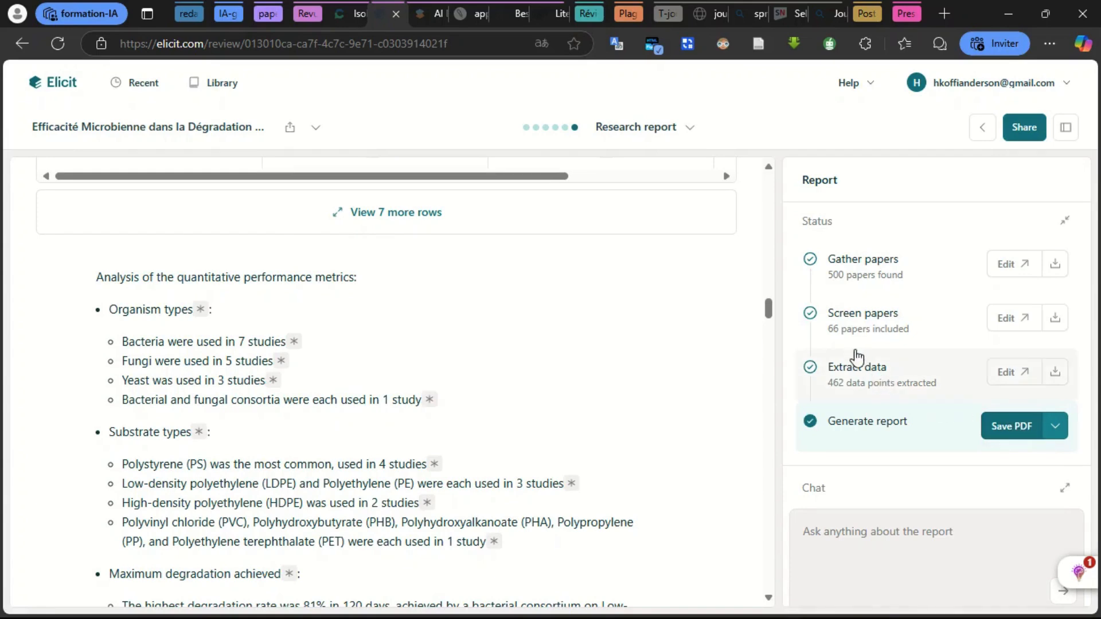
# Export the research report as a PDF and open the downloaded file.
pyautogui.click(1007, 428)
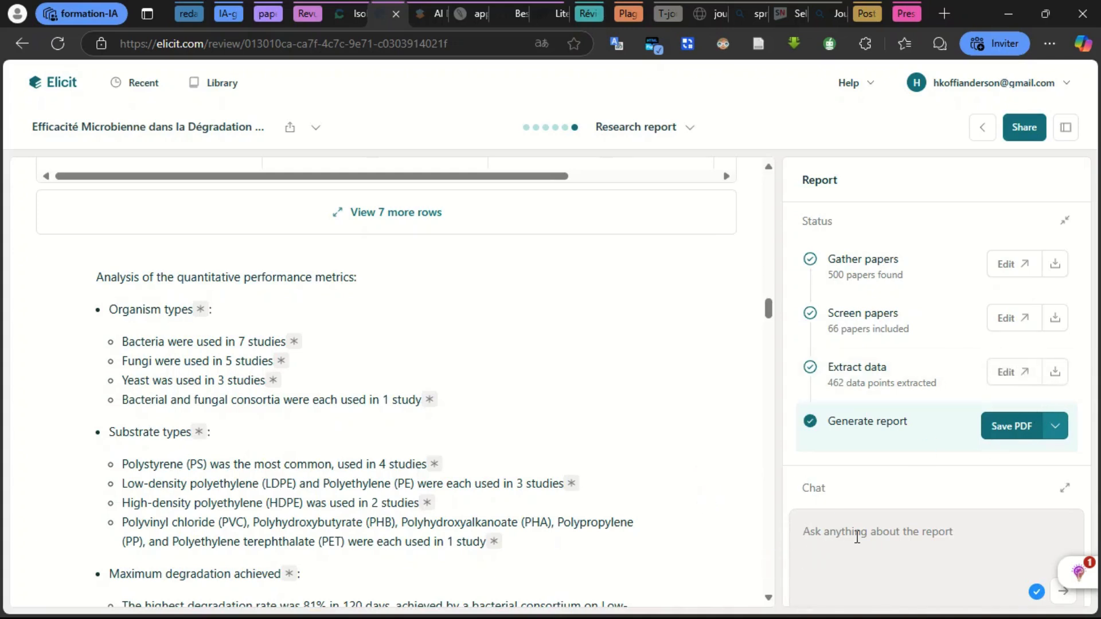
pyautogui.click(1022, 437)
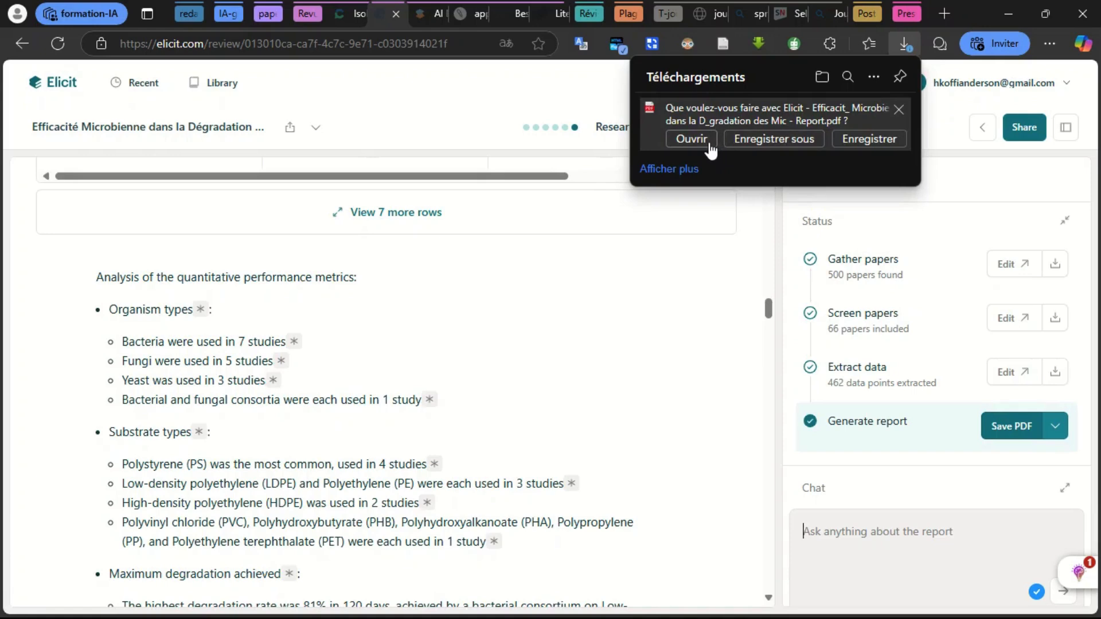
pyautogui.click(691, 139)
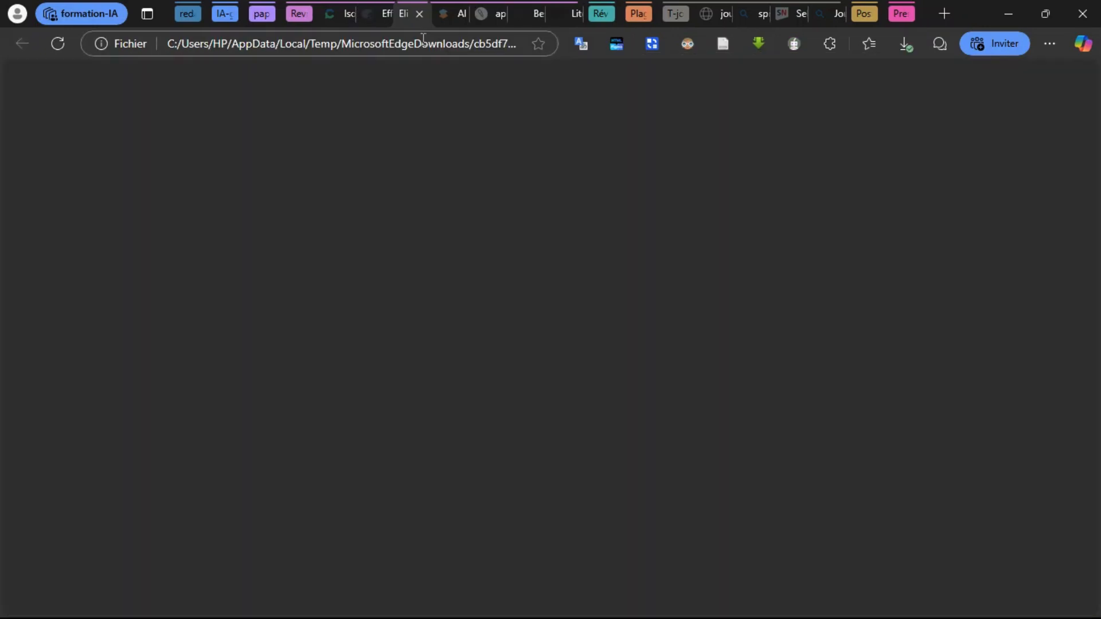
pyautogui.hotkey('ctrl', 'alt', 's')
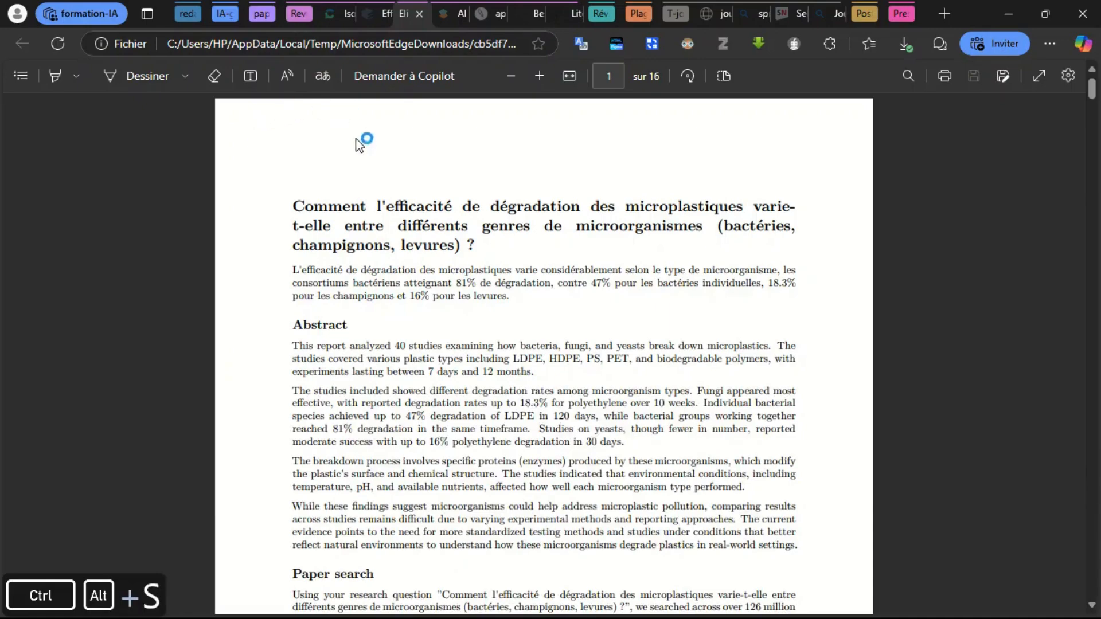
# Look through the PDF report's abstract, screening criteria, data extraction instructions and table of included studies.
pyautogui.scroll(-4, 338, 257)
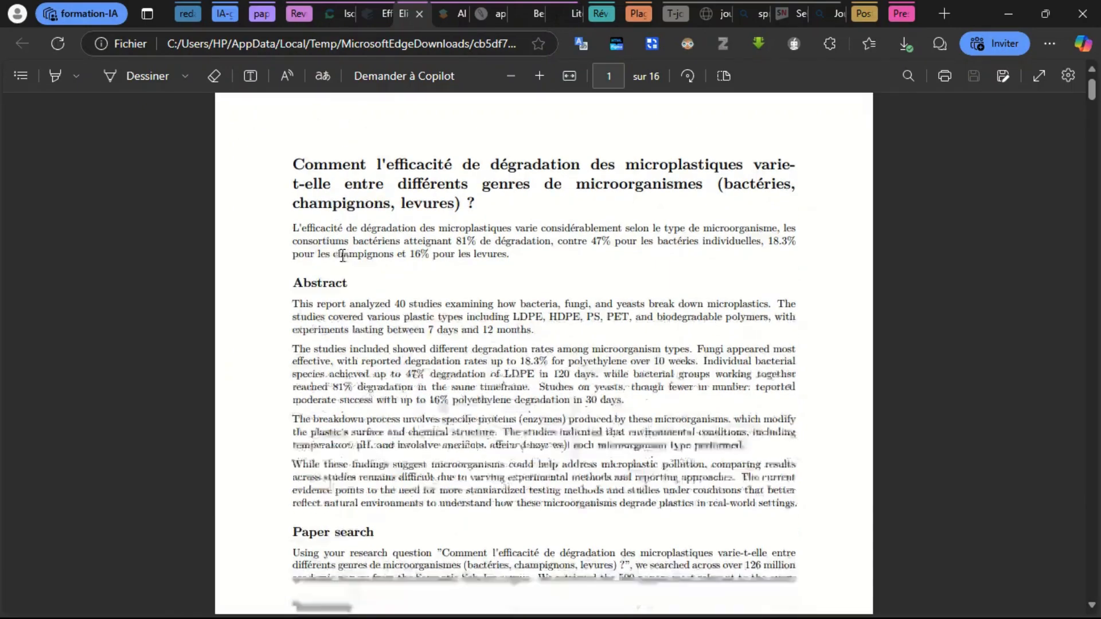
pyautogui.scroll(-8, 342, 253)
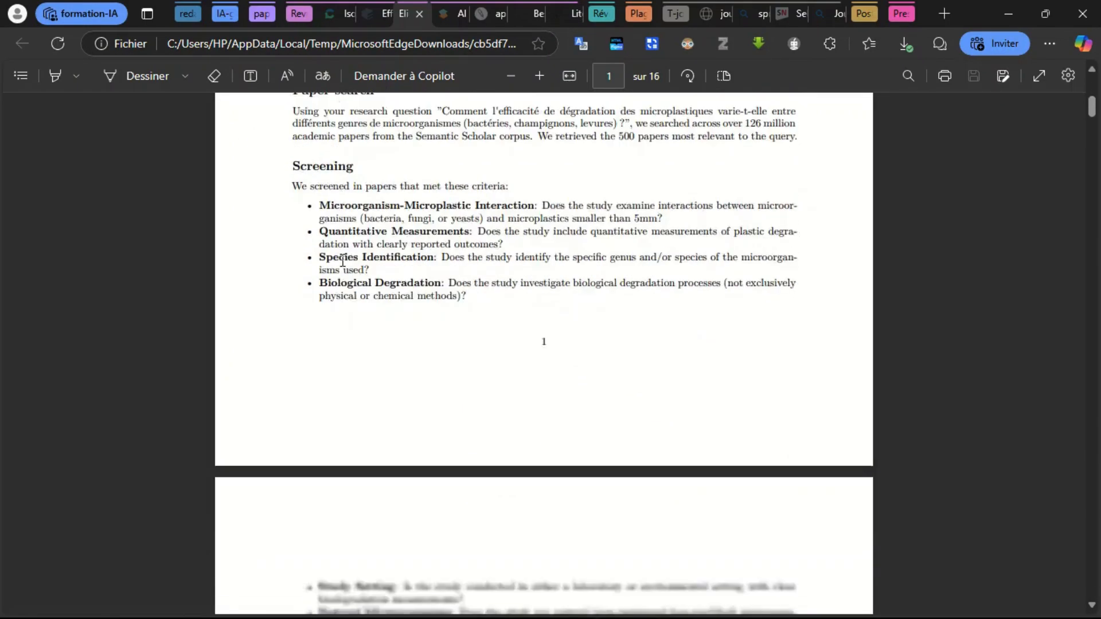
pyautogui.scroll(-4, 347, 267)
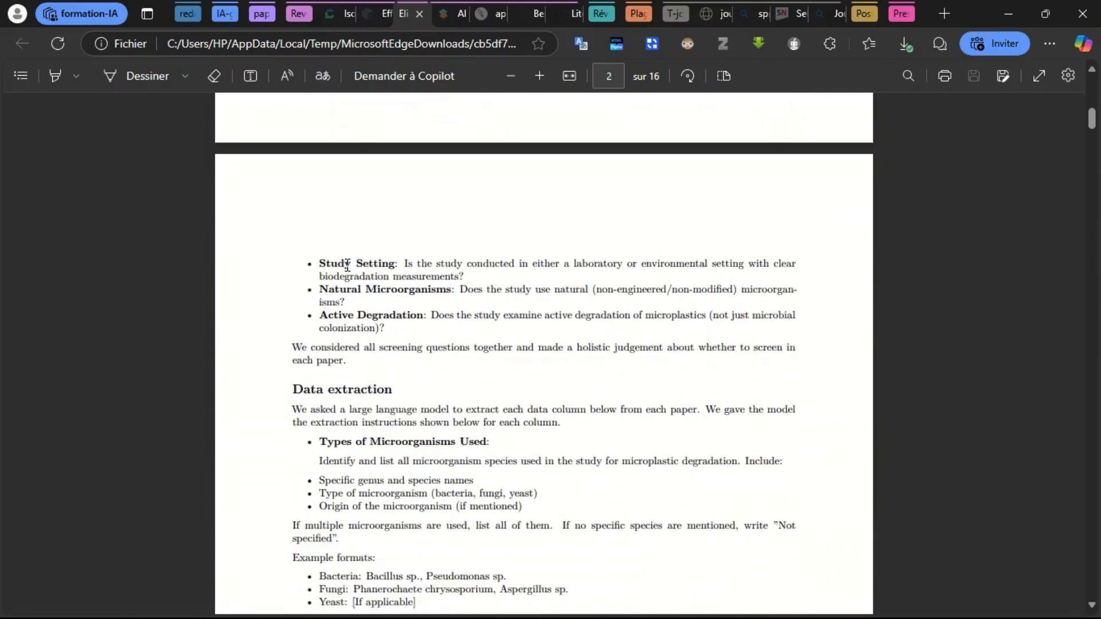
pyautogui.scroll(-7, 350, 267)
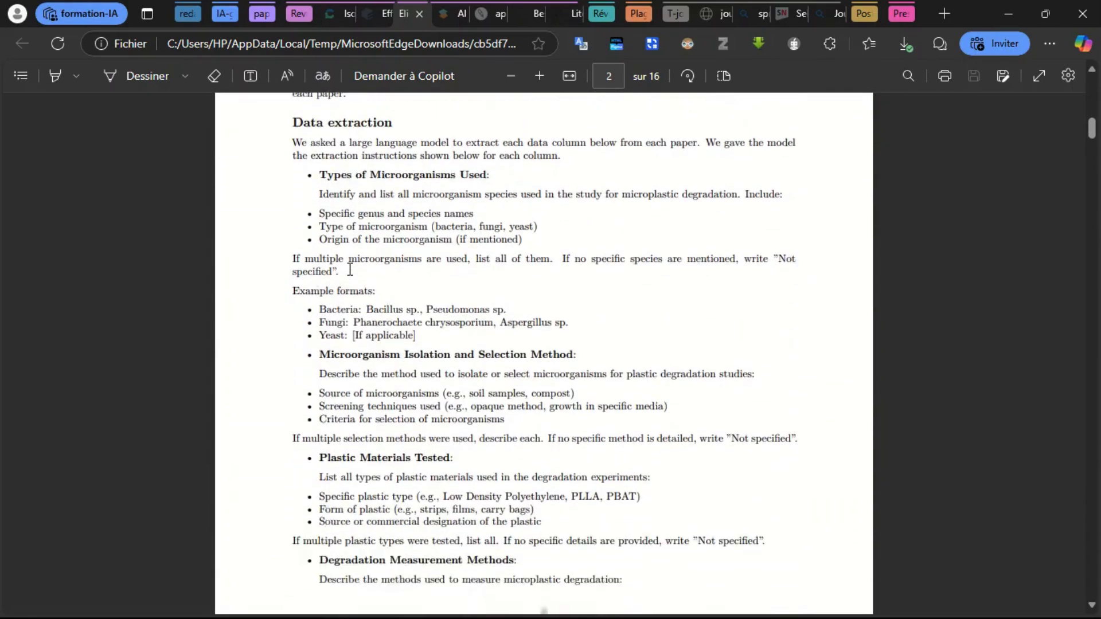
pyautogui.scroll(-9, 354, 275)
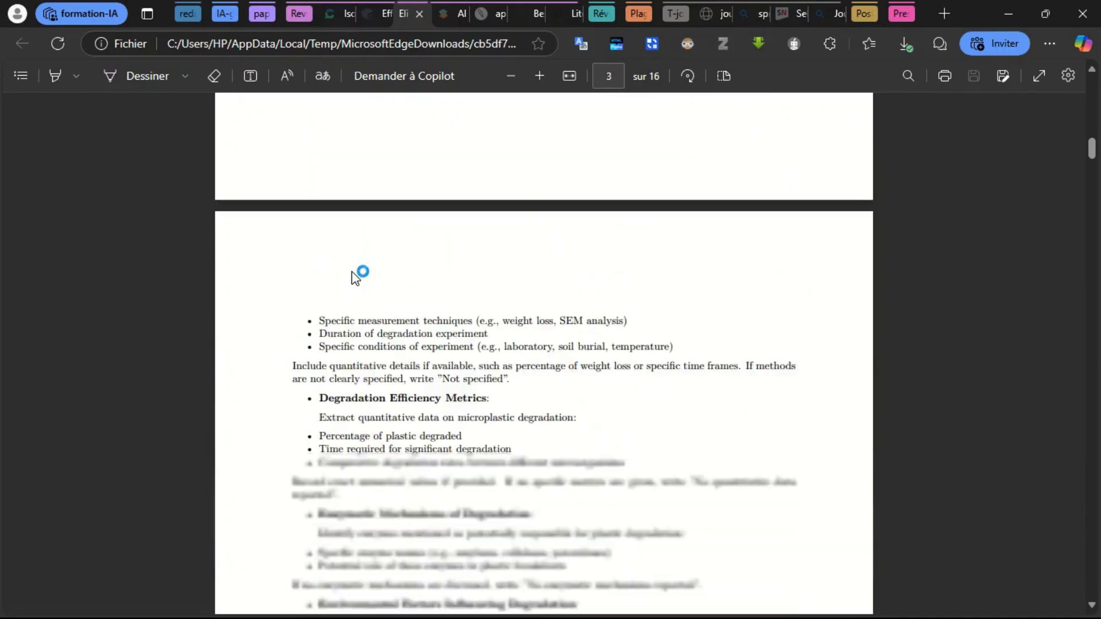
pyautogui.scroll(-8, 353, 270)
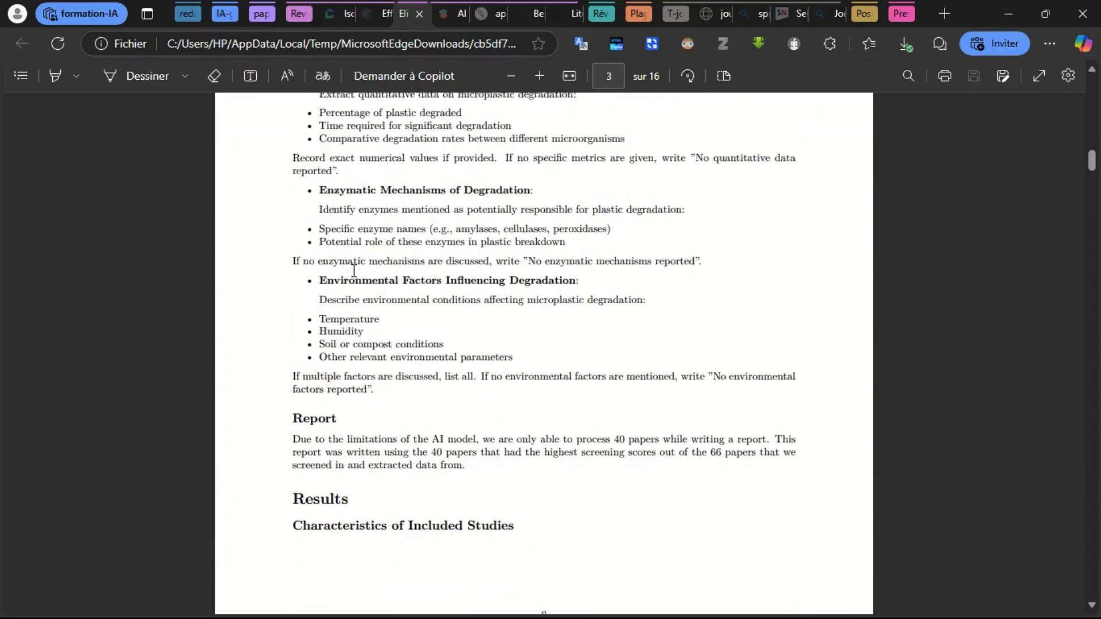
pyautogui.scroll(-10, 359, 269)
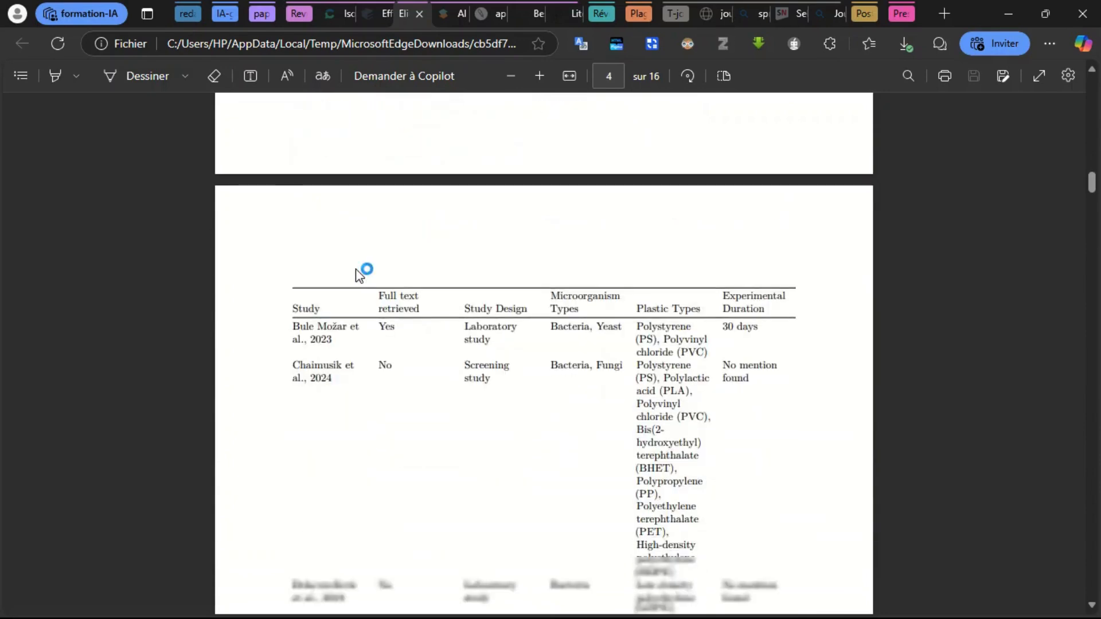
pyautogui.scroll(-6, 359, 264)
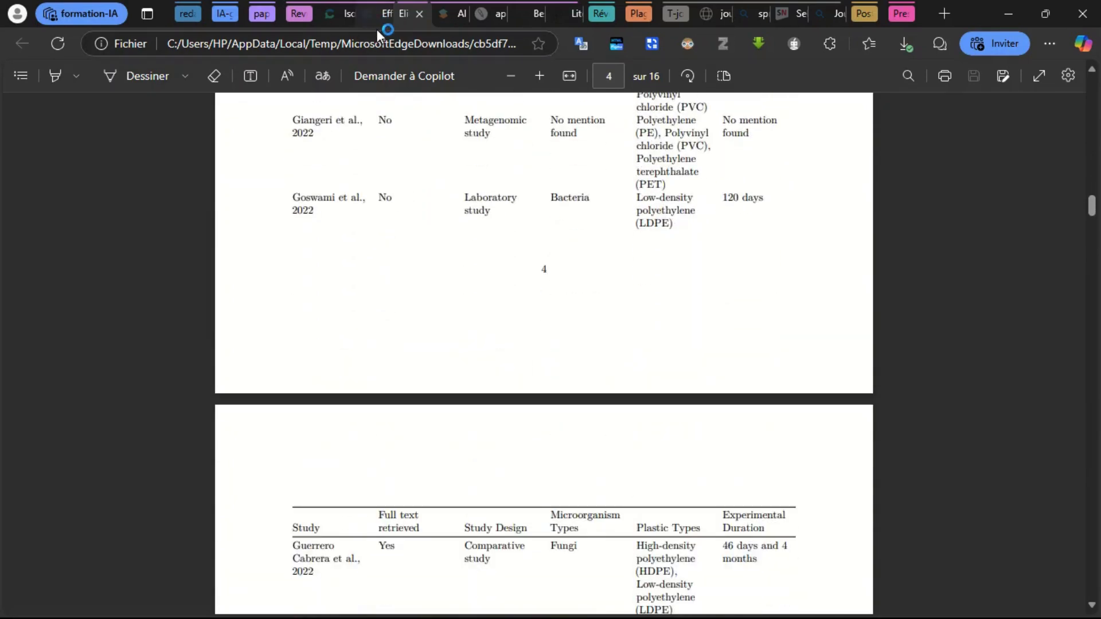
# Return to the Elicit review and ask the report chat "il y a t-il des enzymes et leur activite decrite dans le processus de degradation ?".
pyautogui.click(376, 29)
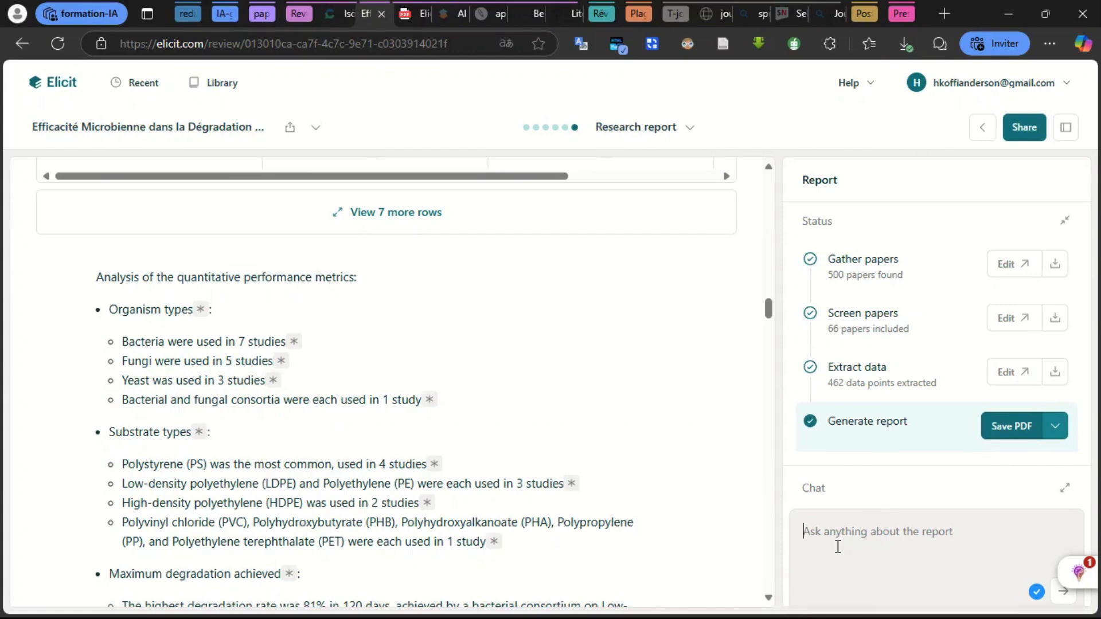
pyautogui.write('il y')
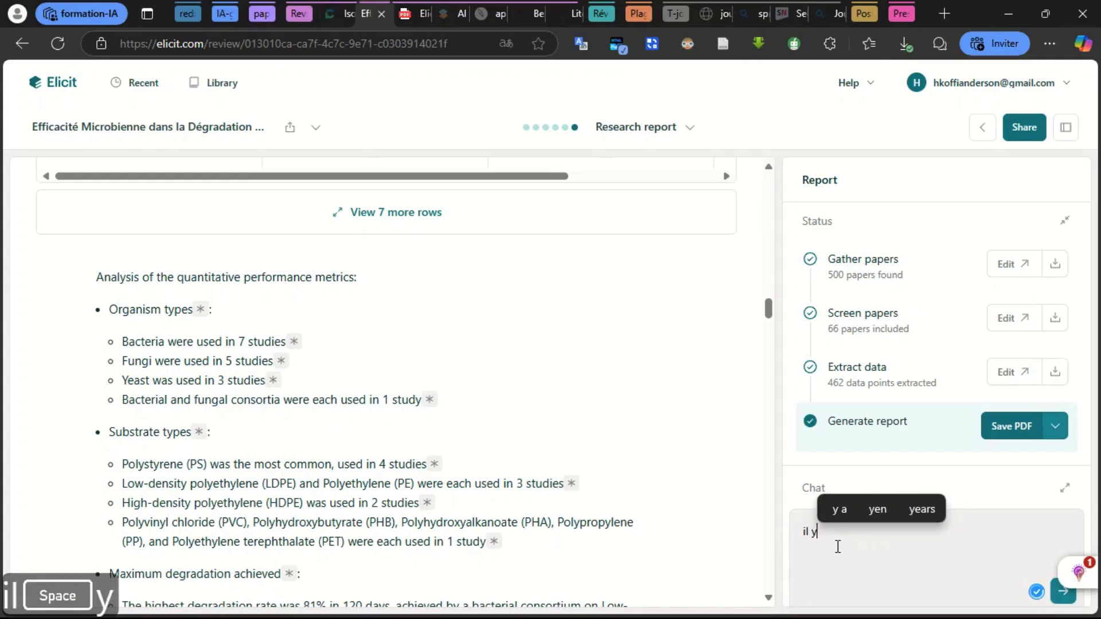
pyautogui.write(' a t-')
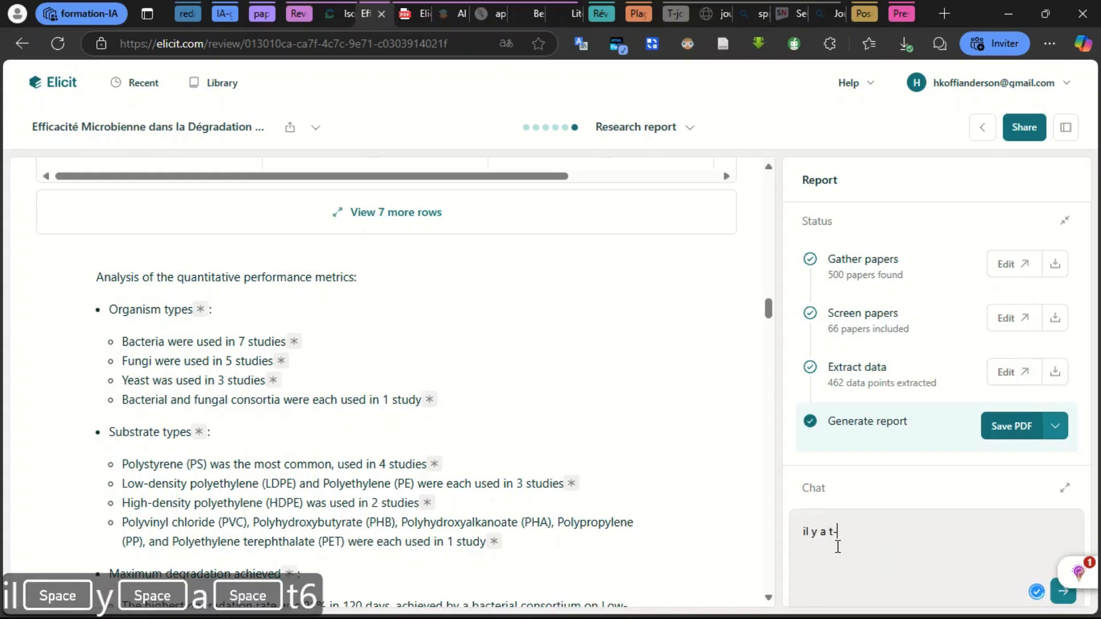
pyautogui.write('il des en')
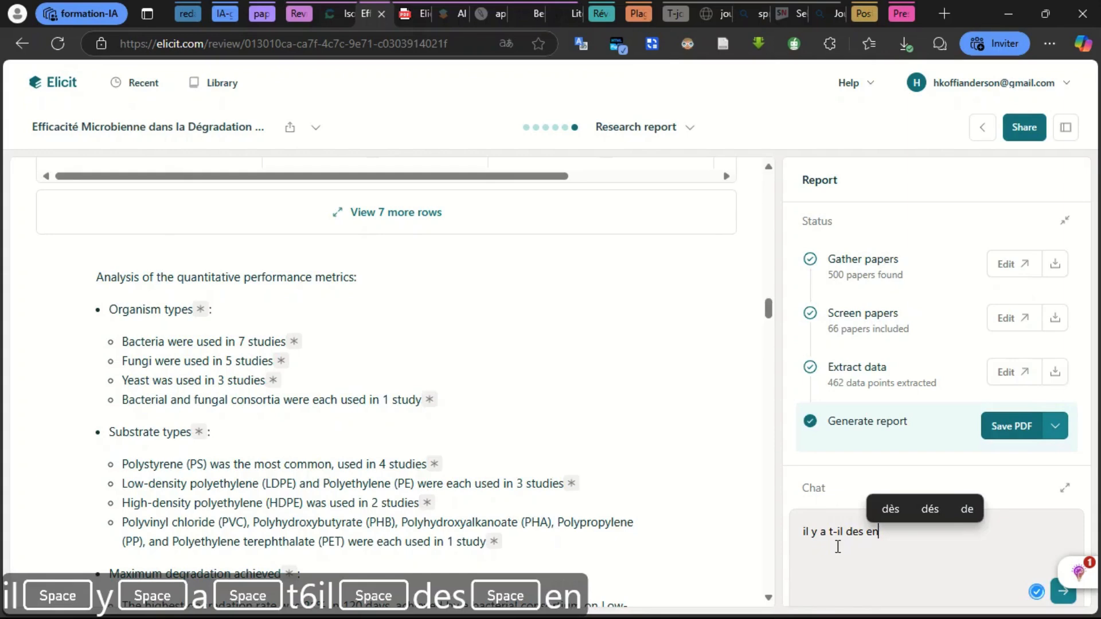
pyautogui.write('zy,')
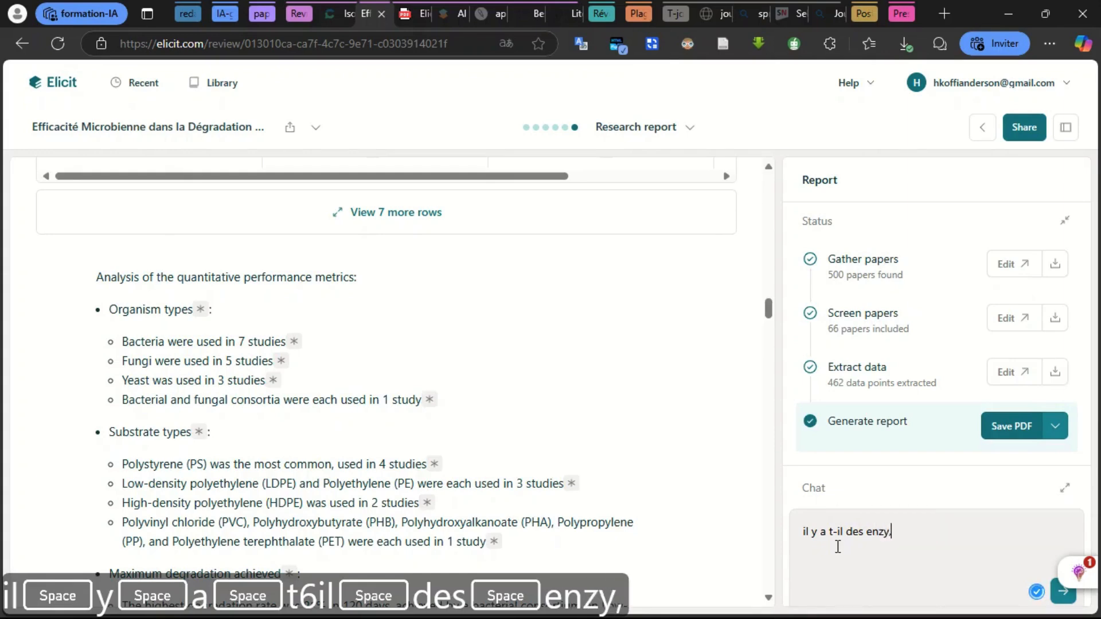
pyautogui.write('me')
pyautogui.press('BackSpace')
pyautogui.press('BackSpace')
pyautogui.press('BackSpace')
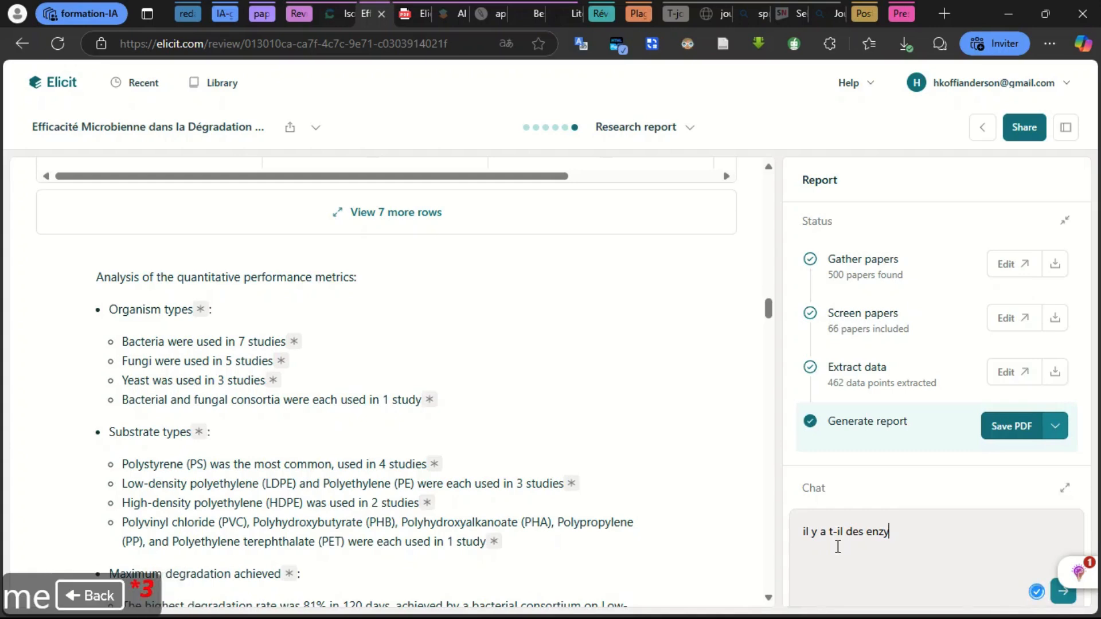
pyautogui.write('mes ')
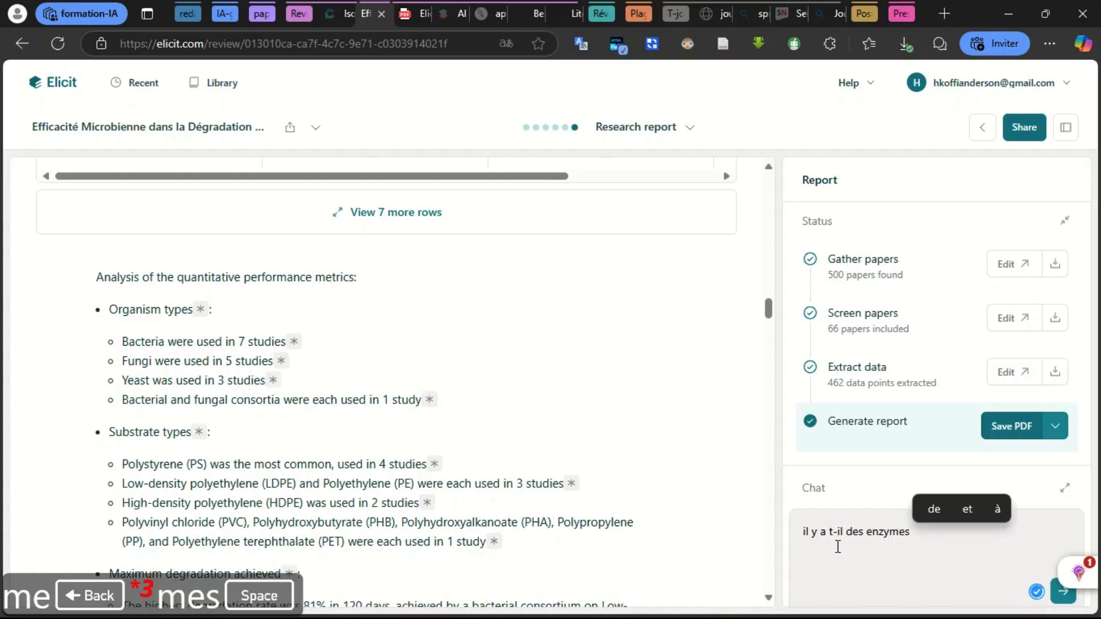
pyautogui.write('et ')
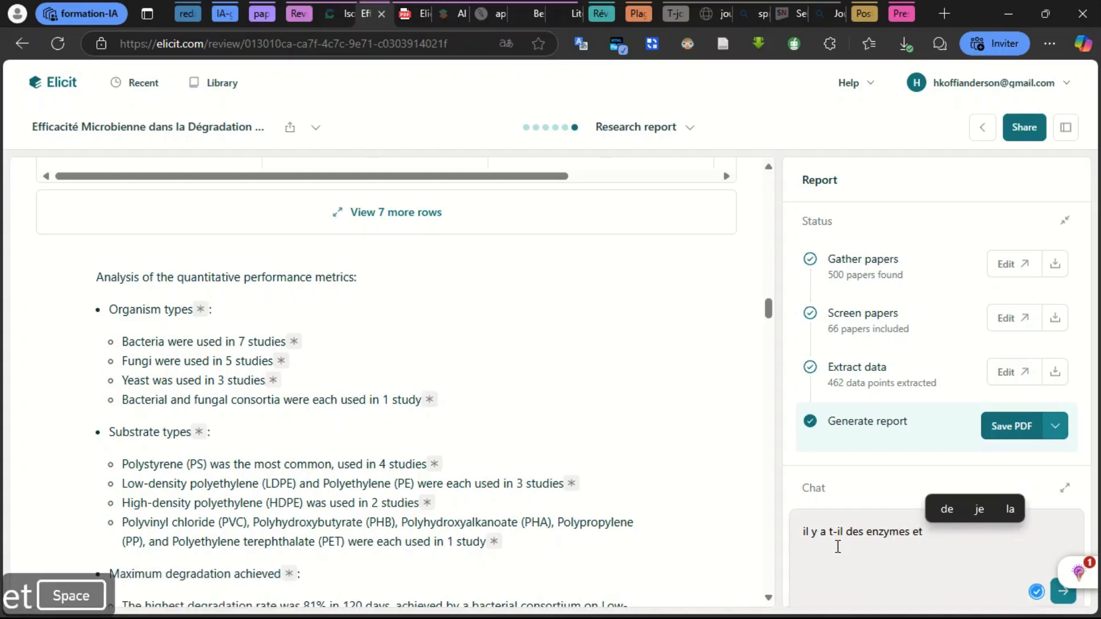
pyautogui.write('les')
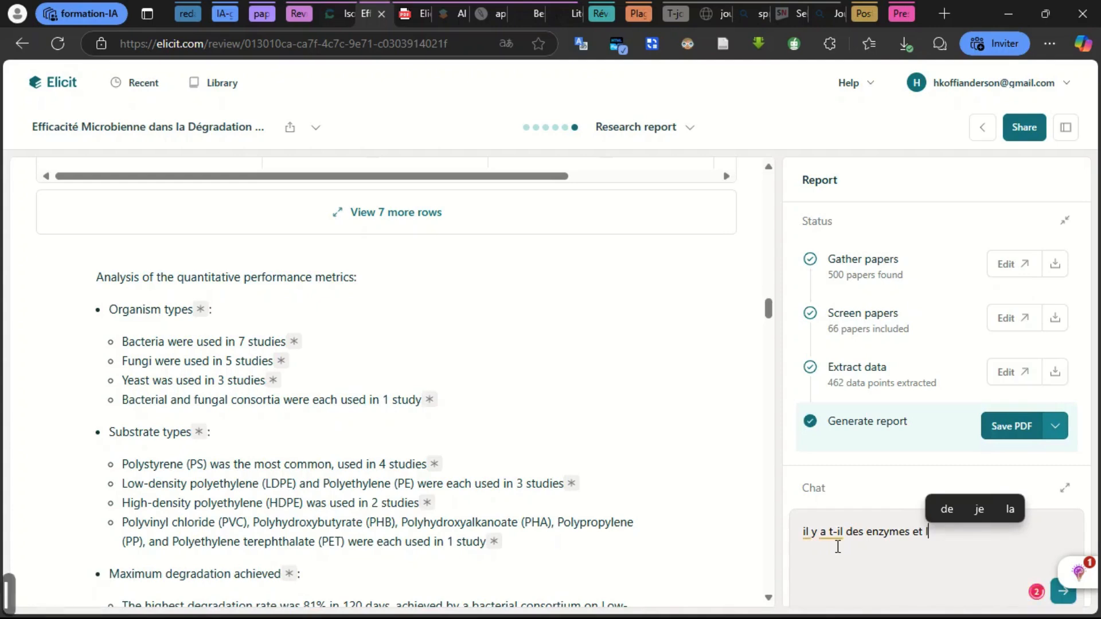
pyautogui.press('BackSpace')
pyautogui.press('BackSpace')
pyautogui.press('BackSpace')
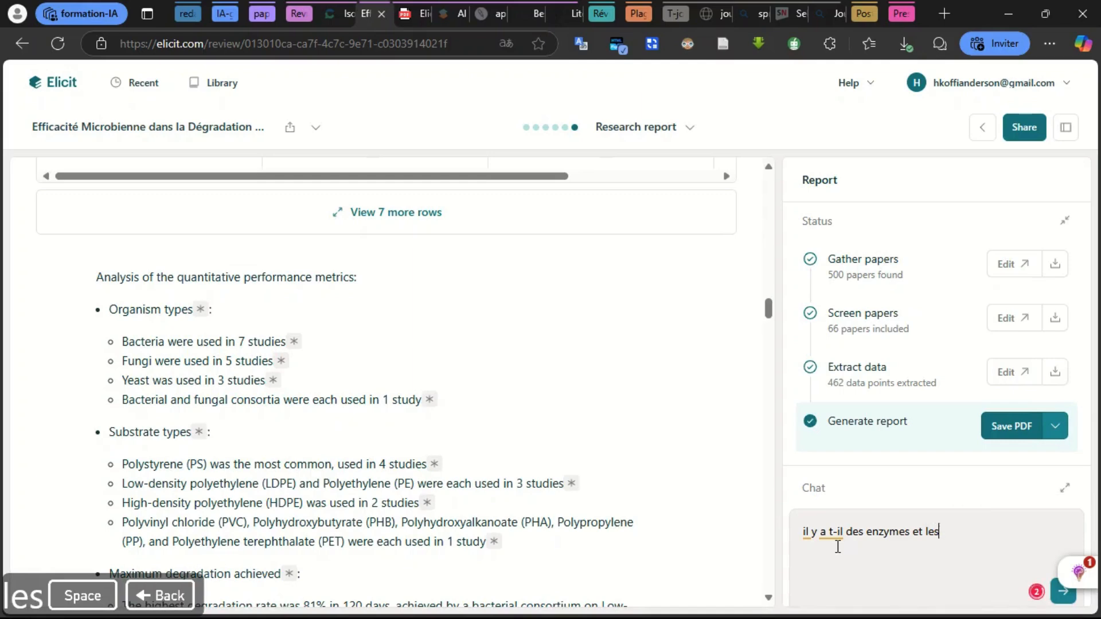
pyautogui.write('eur activei')
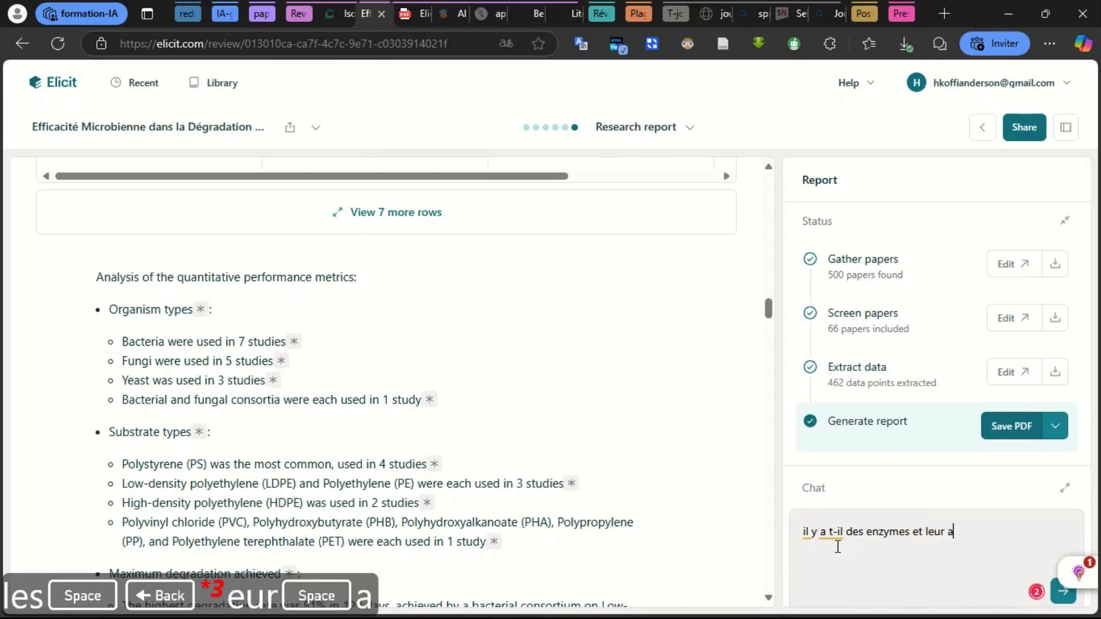
pyautogui.press('BackSpace')
pyautogui.press('BackSpace')
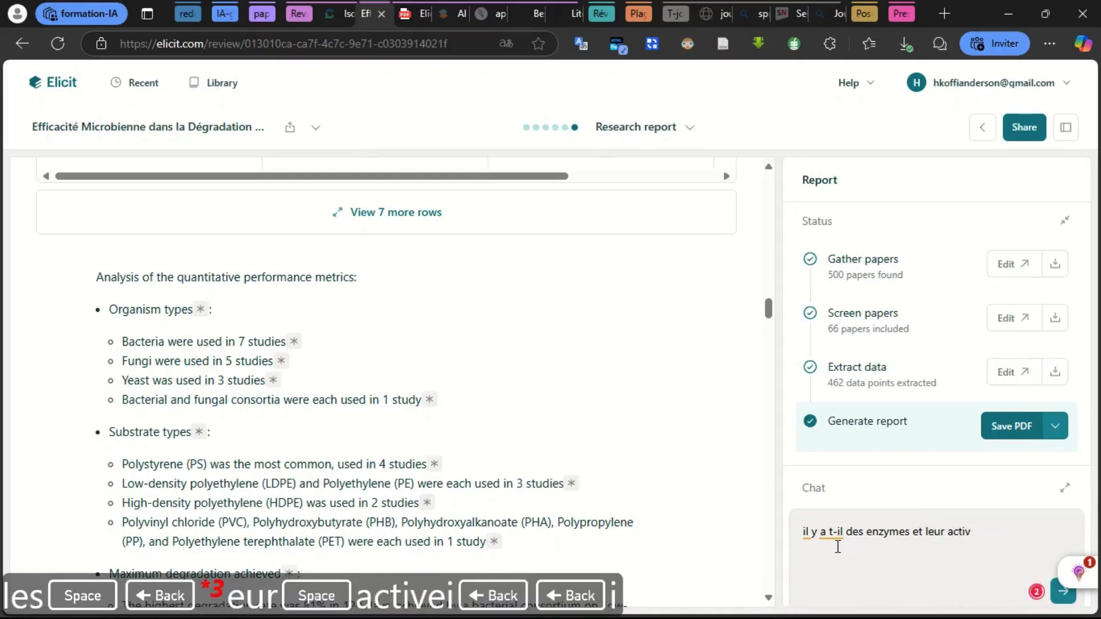
pyautogui.write('ite')
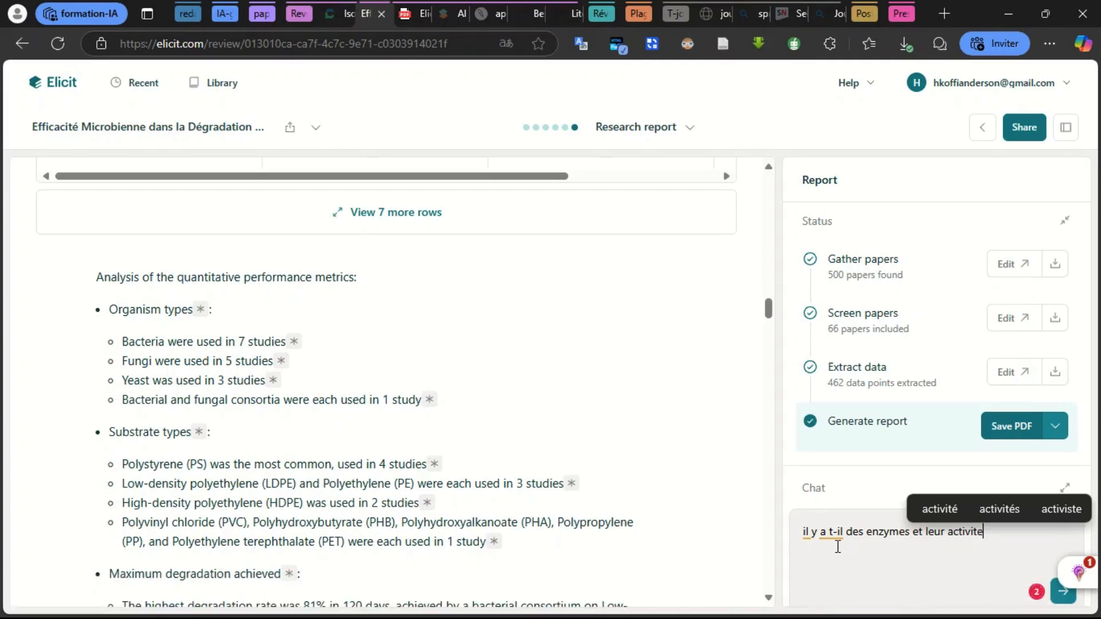
pyautogui.write(' decrite dans le ')
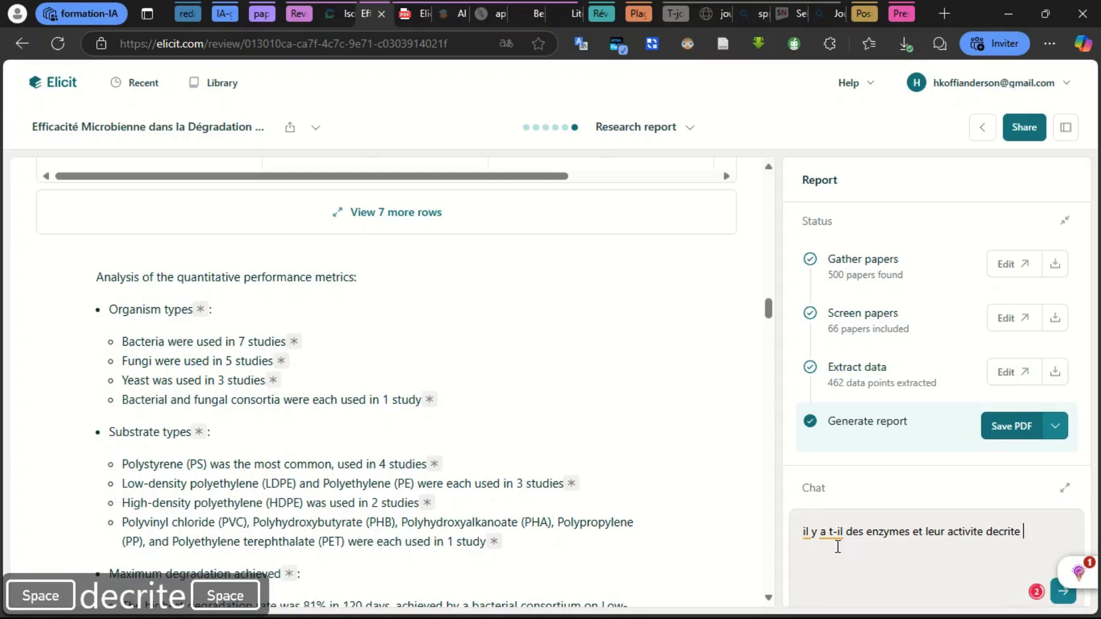
pyautogui.write('processus de ')
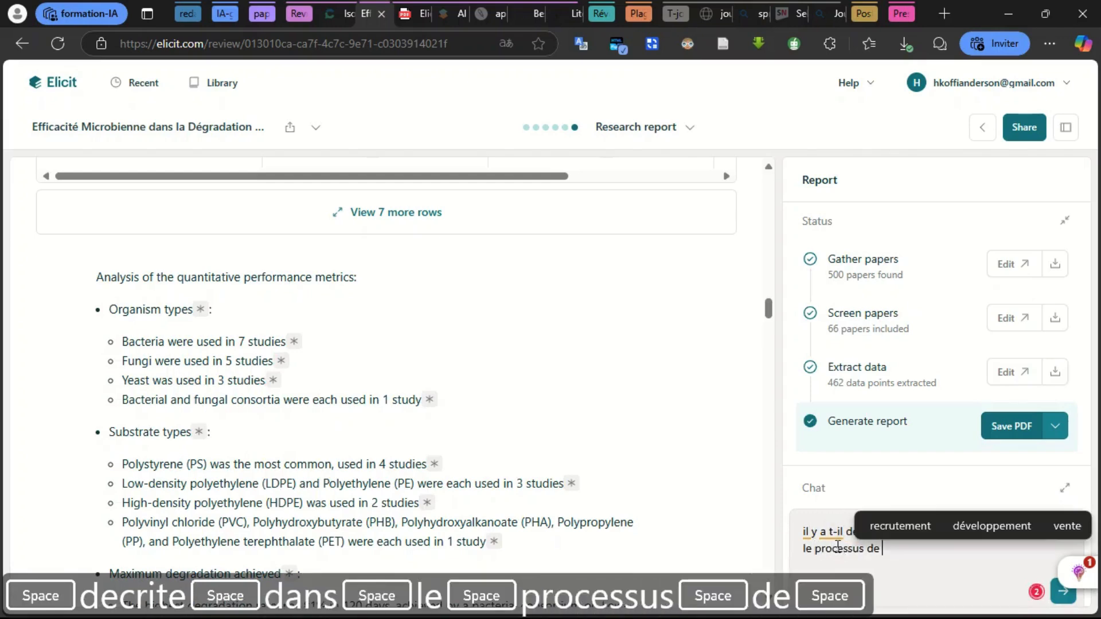
pyautogui.write('degradation')
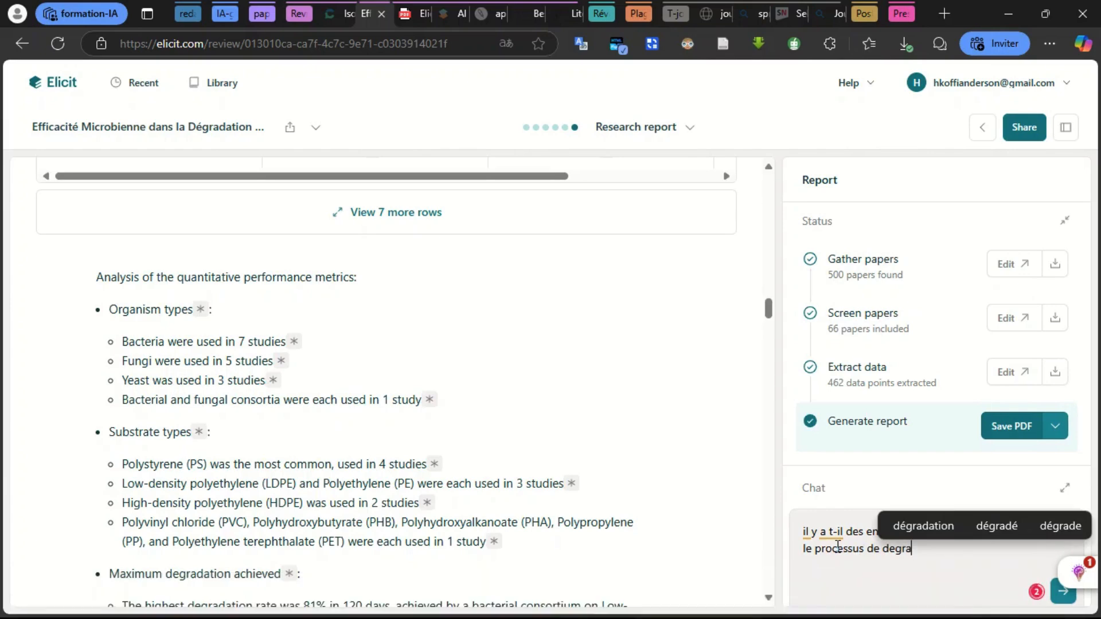
pyautogui.write(' ?')
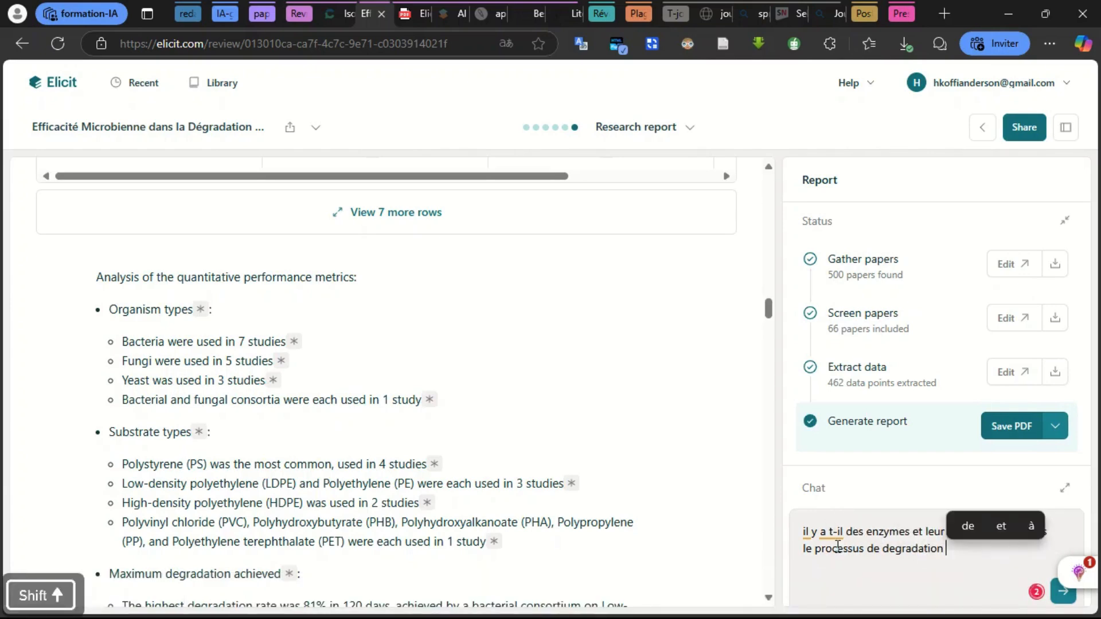
pyautogui.press('Return')
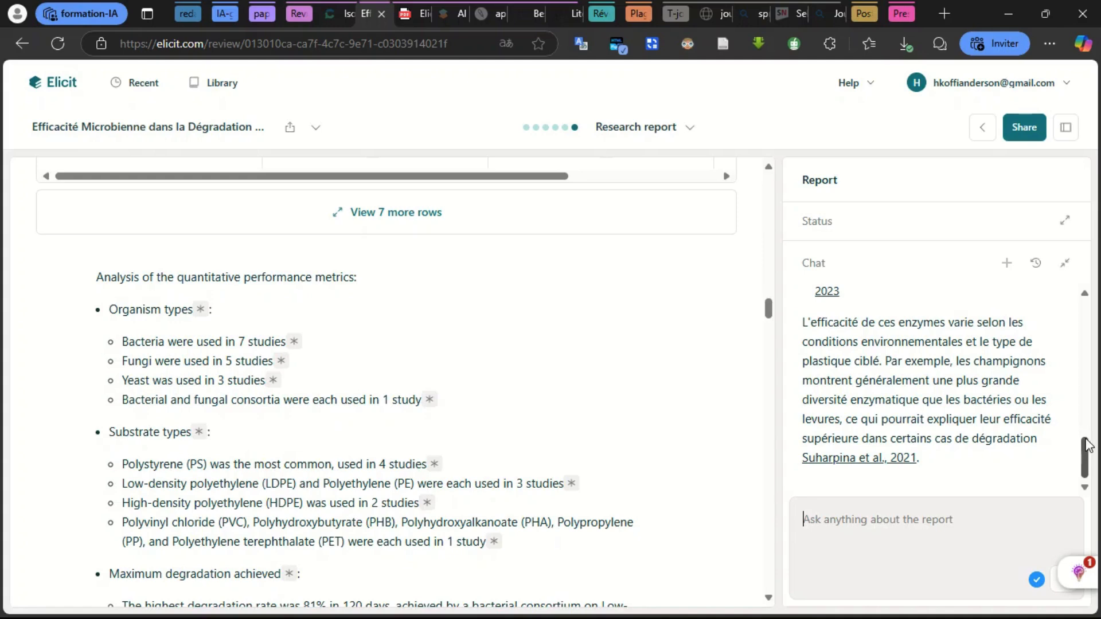
# Read the chat's answer about the enzymes from its beginning through the lists for each type of microorganism.
pyautogui.moveTo(1086, 445); pyautogui.dragTo(1077, 332)
pyautogui.scroll(5, 1075, 309)
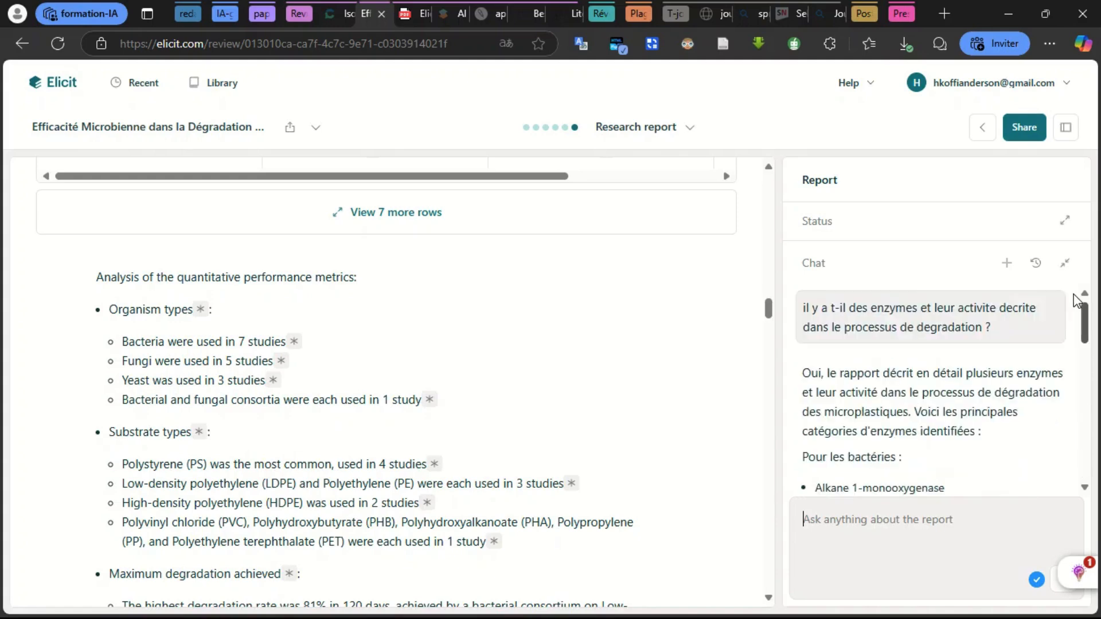
pyautogui.scroll(-1, 1073, 318)
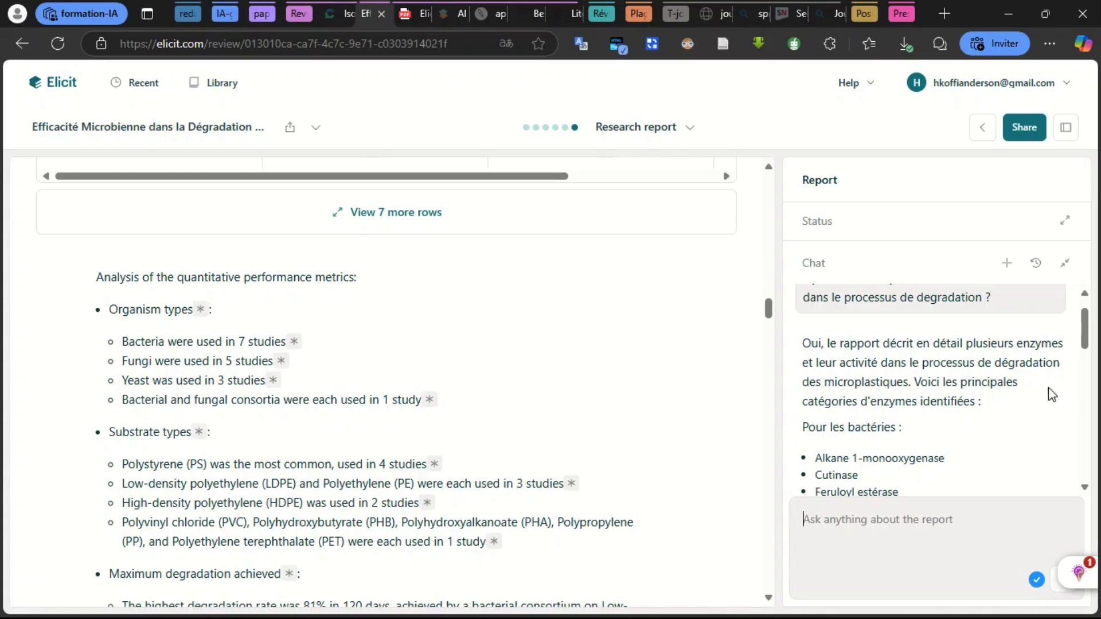
pyautogui.moveTo(1085, 339); pyautogui.dragTo(1085, 383)
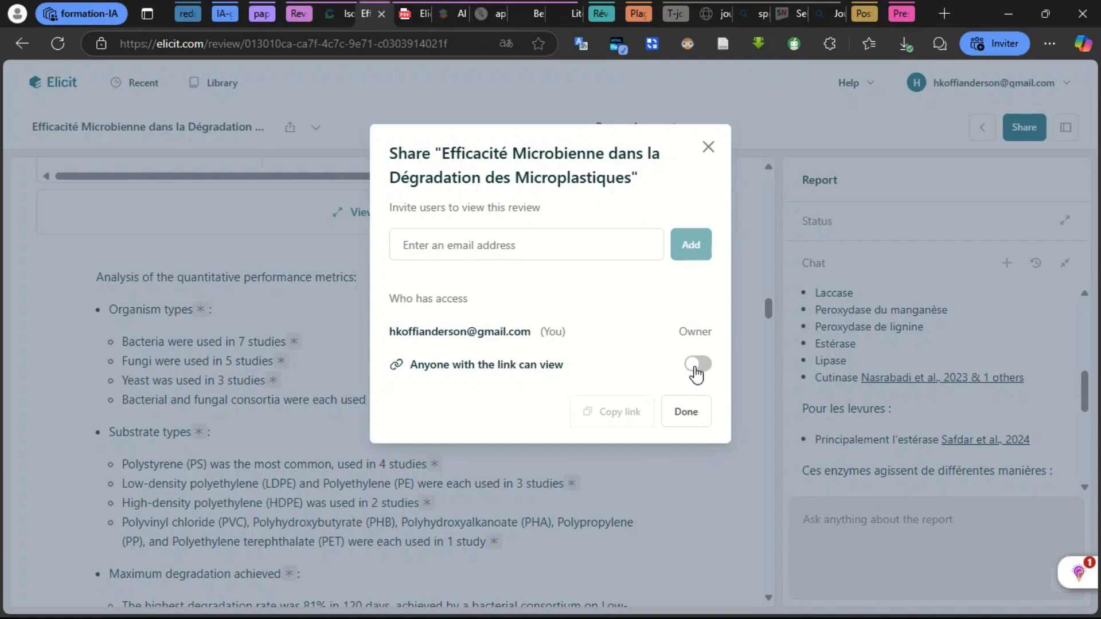
# Inspect the review's sharing options for inviting viewers by e-mail, close them, and continue reading how the enzymes act in the chat answer.
pyautogui.click(527, 250)
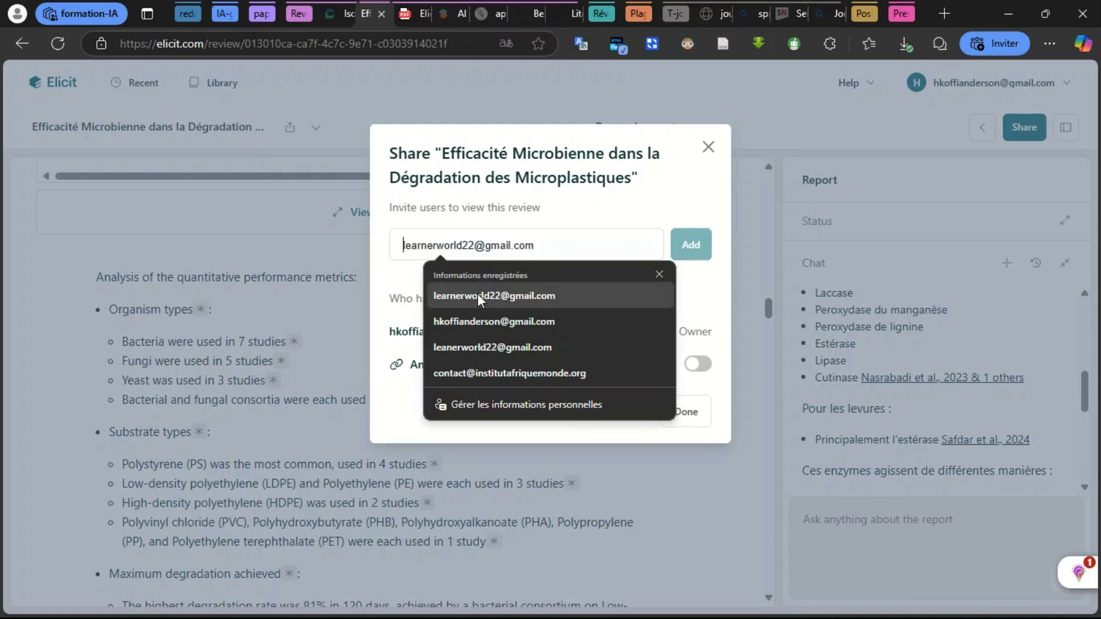
pyautogui.click(708, 150)
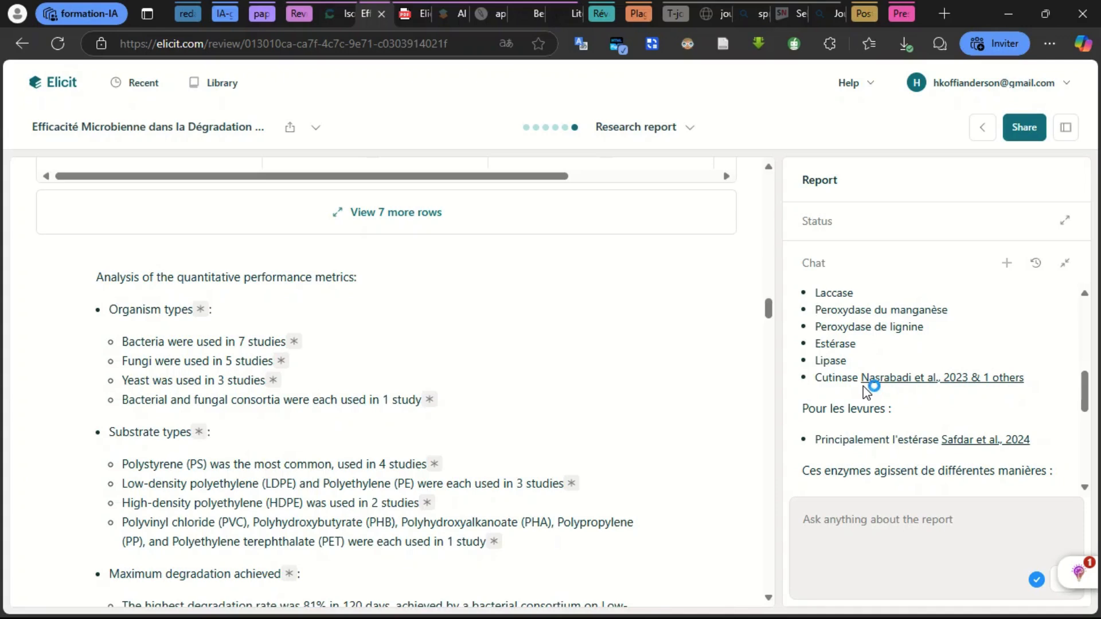
pyautogui.scroll(-2, 874, 479)
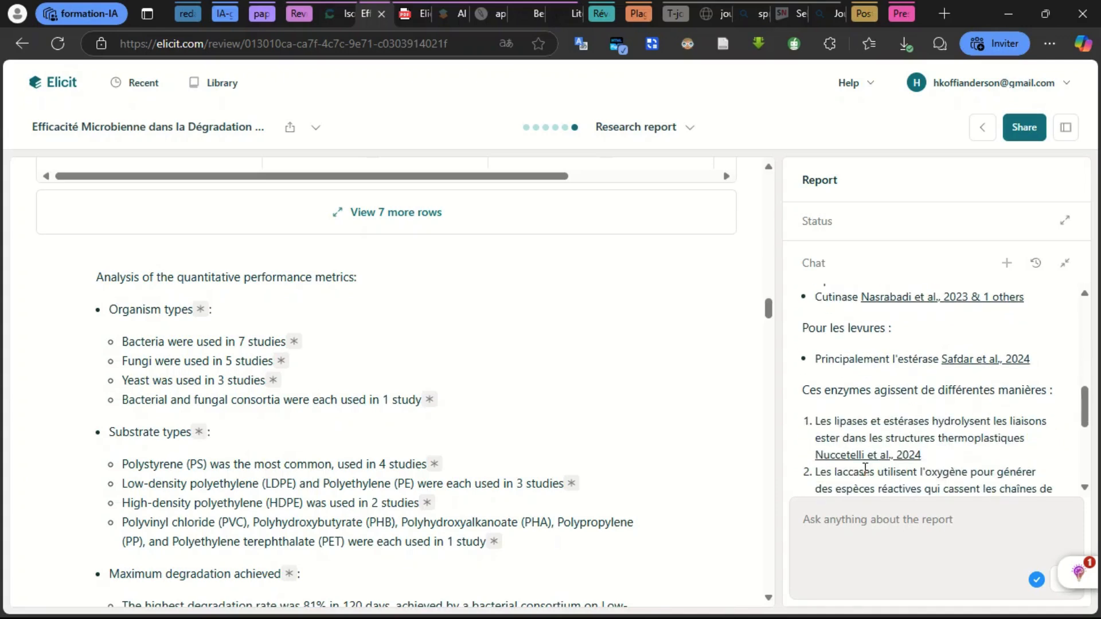